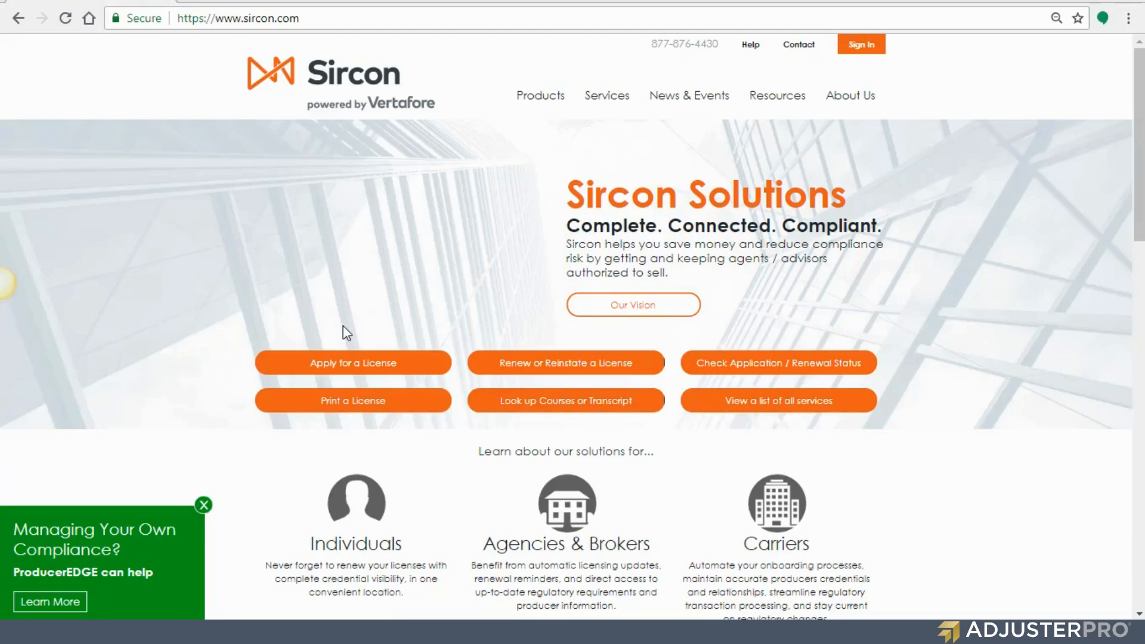
- Start a new Adjuster license application as an individual, not yet licensed, applying for a resident license
click(368, 372)
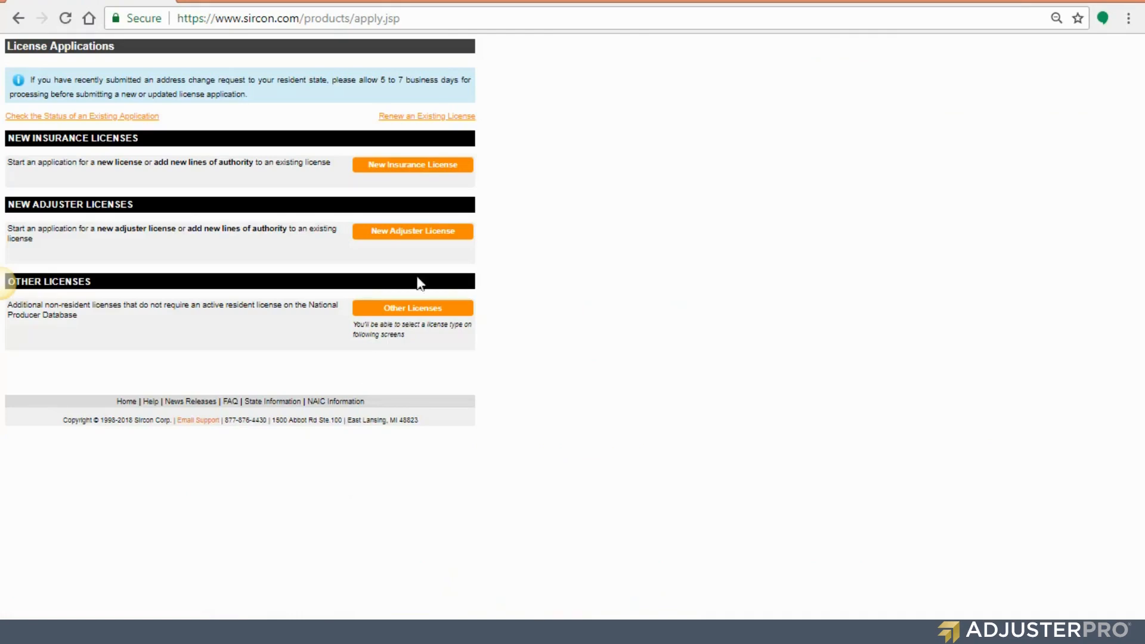
click(424, 237)
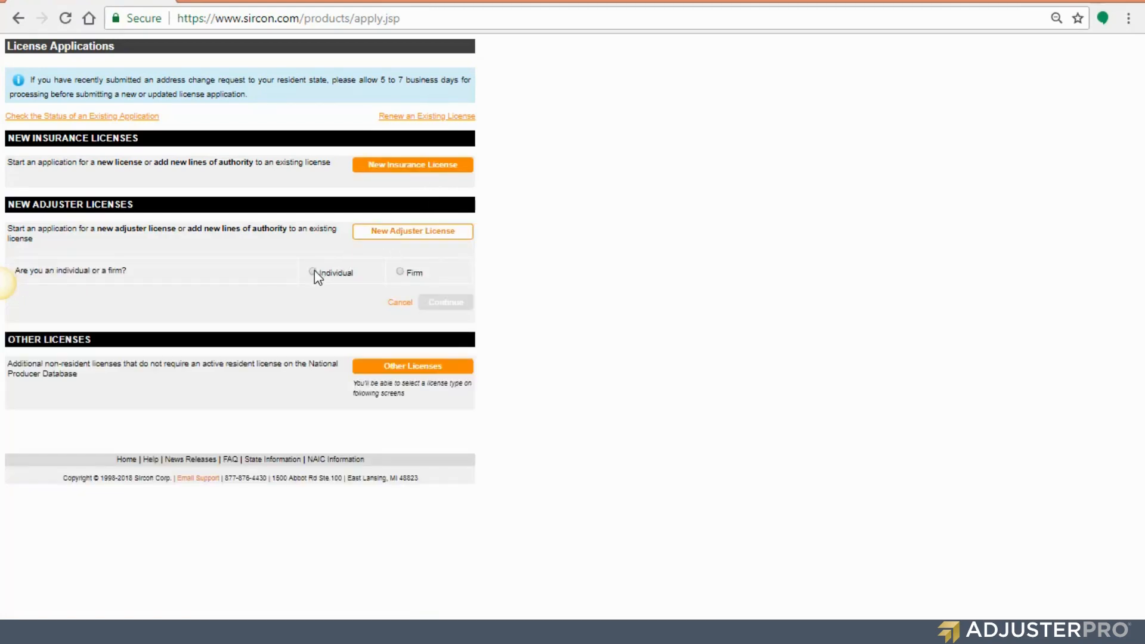
click(312, 272)
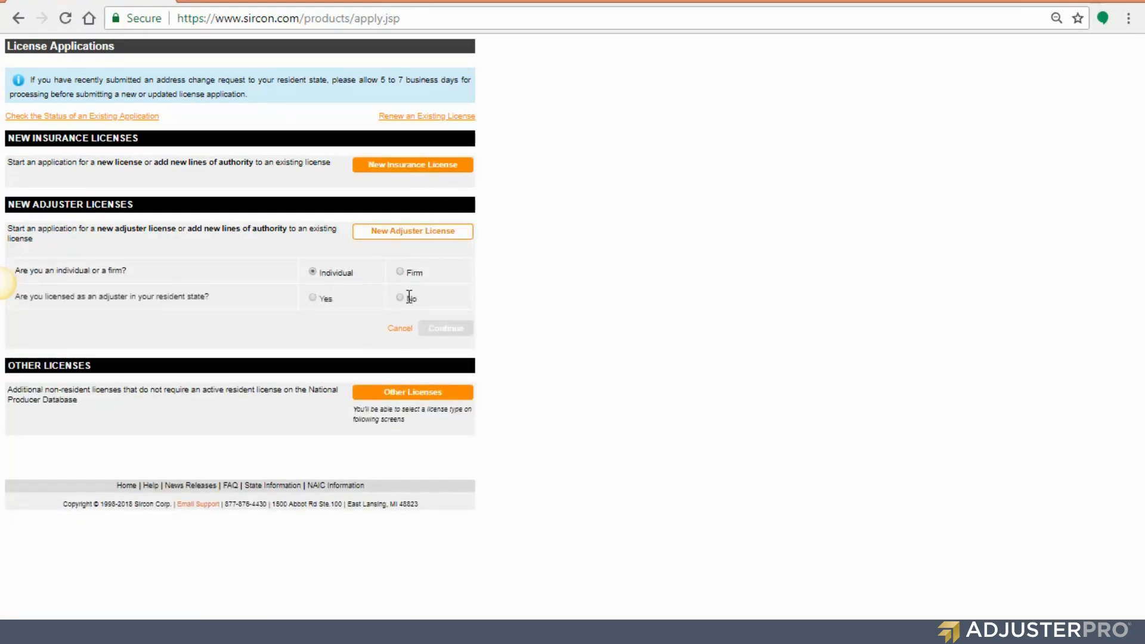
click(400, 298)
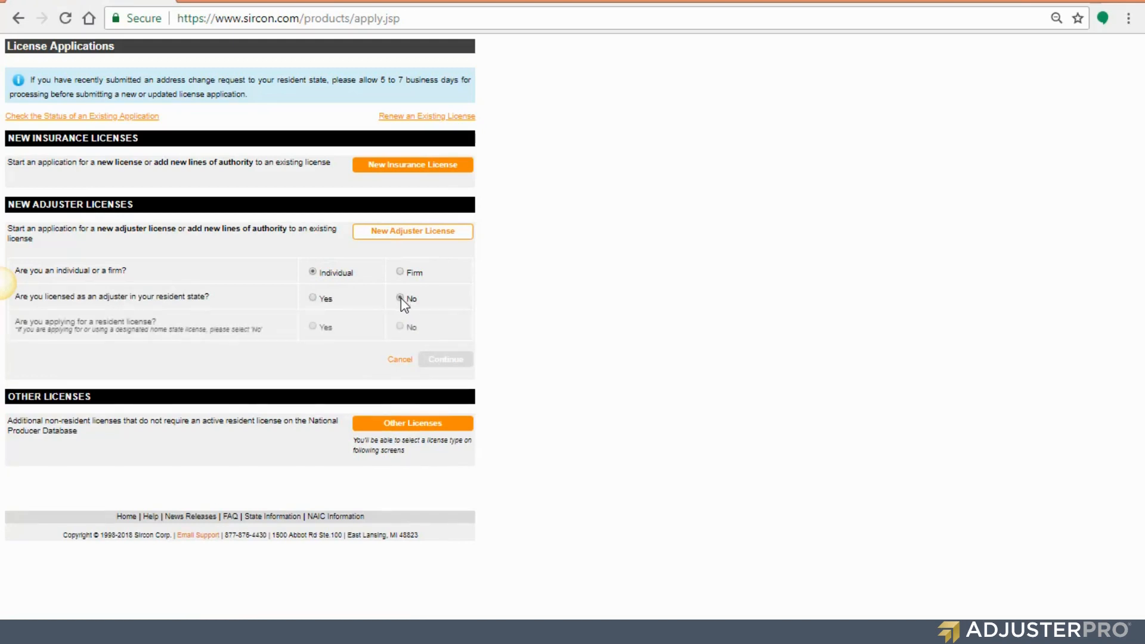
click(312, 326)
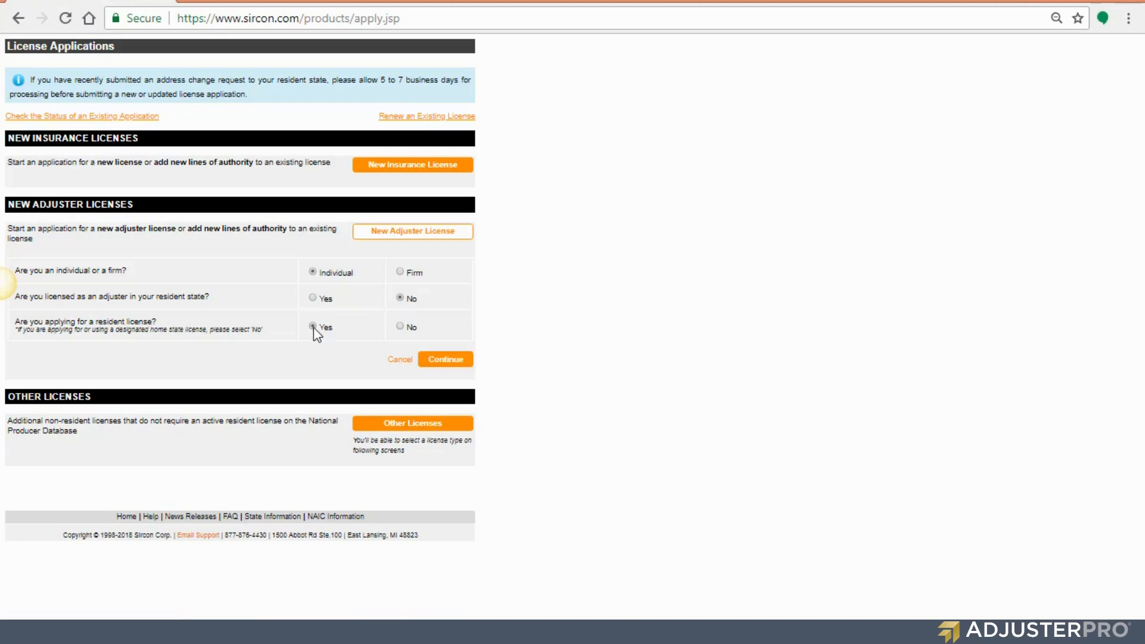
click(450, 361)
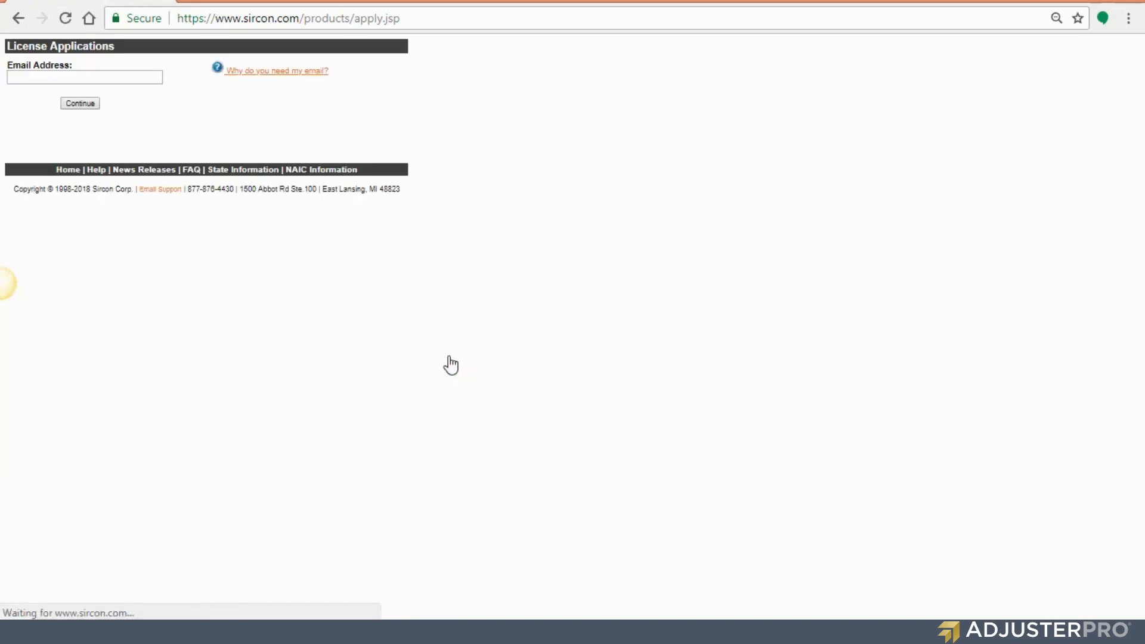
- Enter the applicant's e-mail address and continue to the Individual Resident License Application form
click(103, 76)
text(wci)
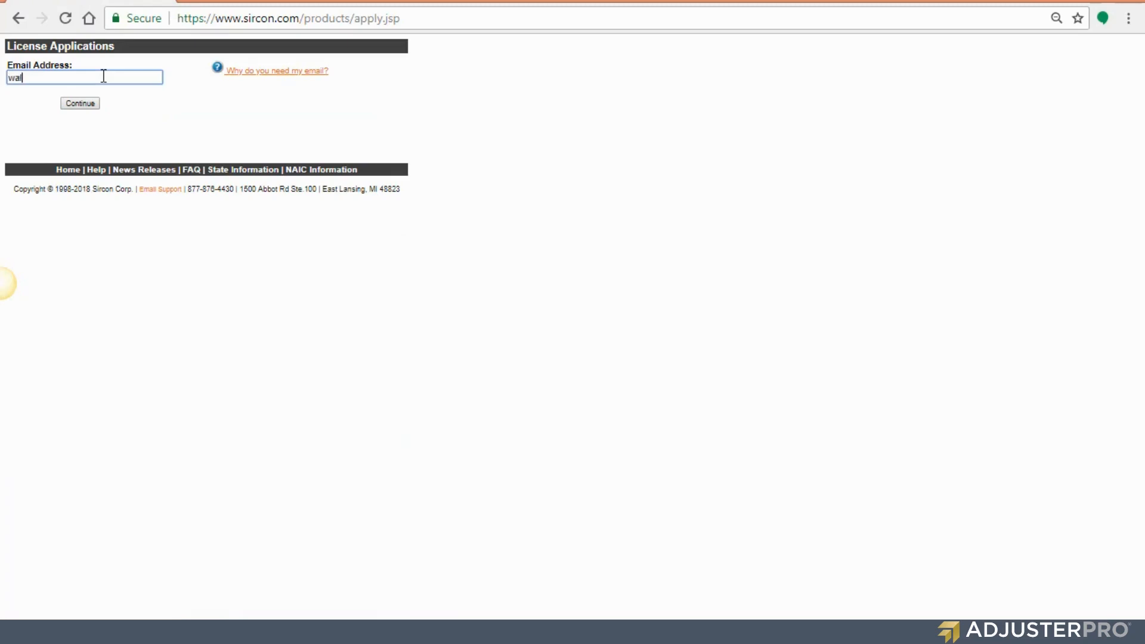
key(BackSpace)
key(BackSpace)
click(88, 104)
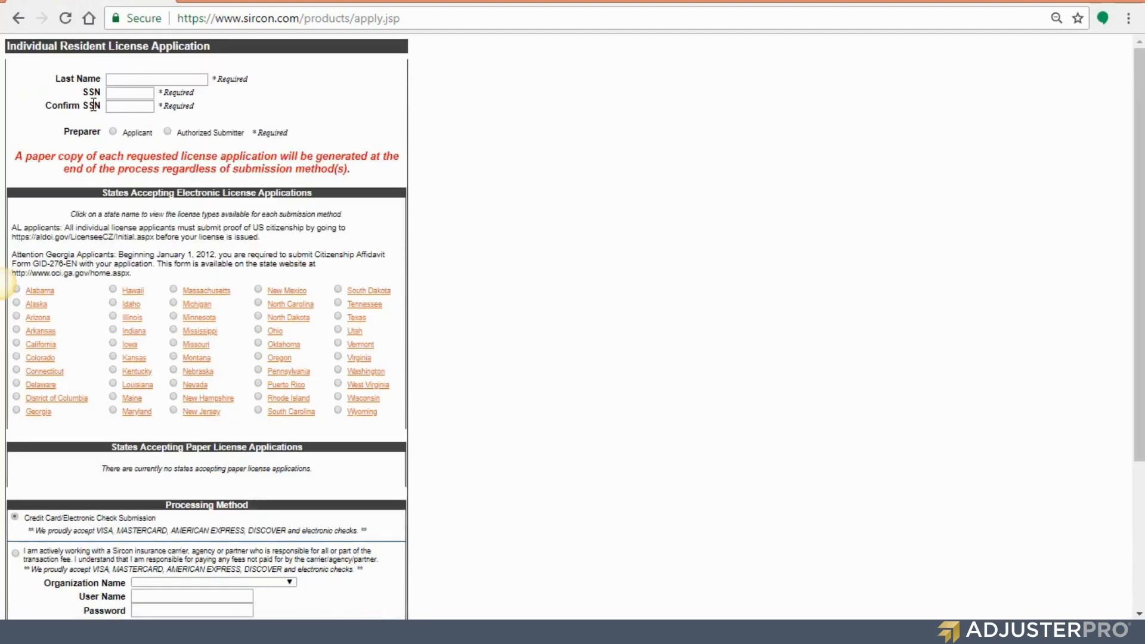
- Enter the applicant's last name and Social Security number, then confirm the SSN
click(115, 79)
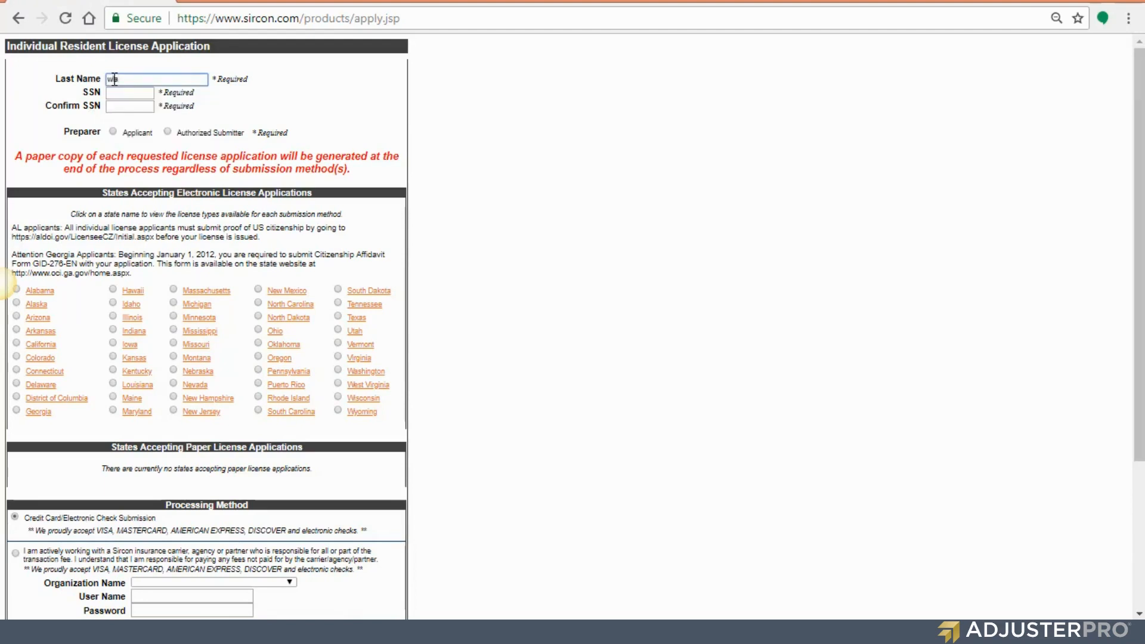
key(BackSpace)
key(BackSpace)
key(BackSpace)
key(Tab)
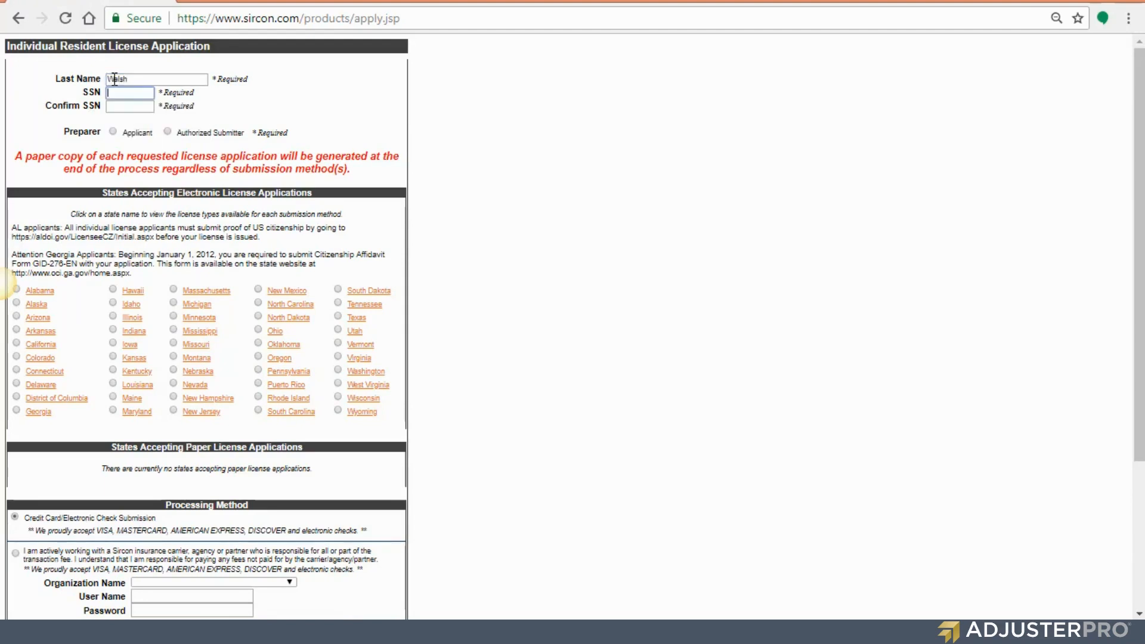
key(Tab)
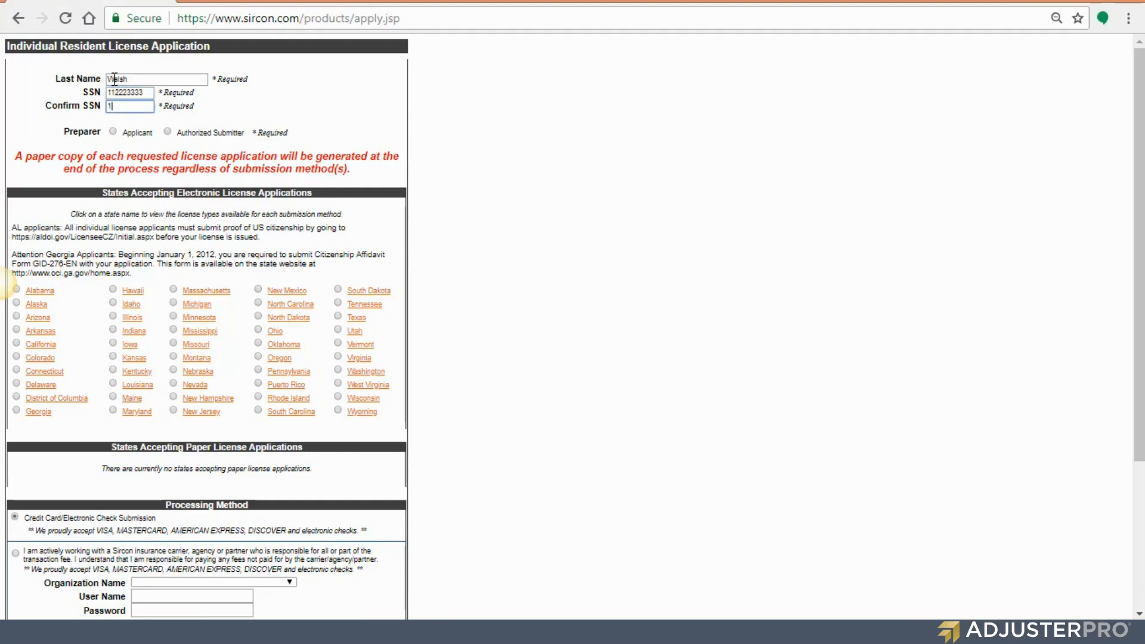
- Mark the applicant as the form's preparer, choose Arkansas, and submit the form
click(113, 132)
scroll(118, 438, down, 3)
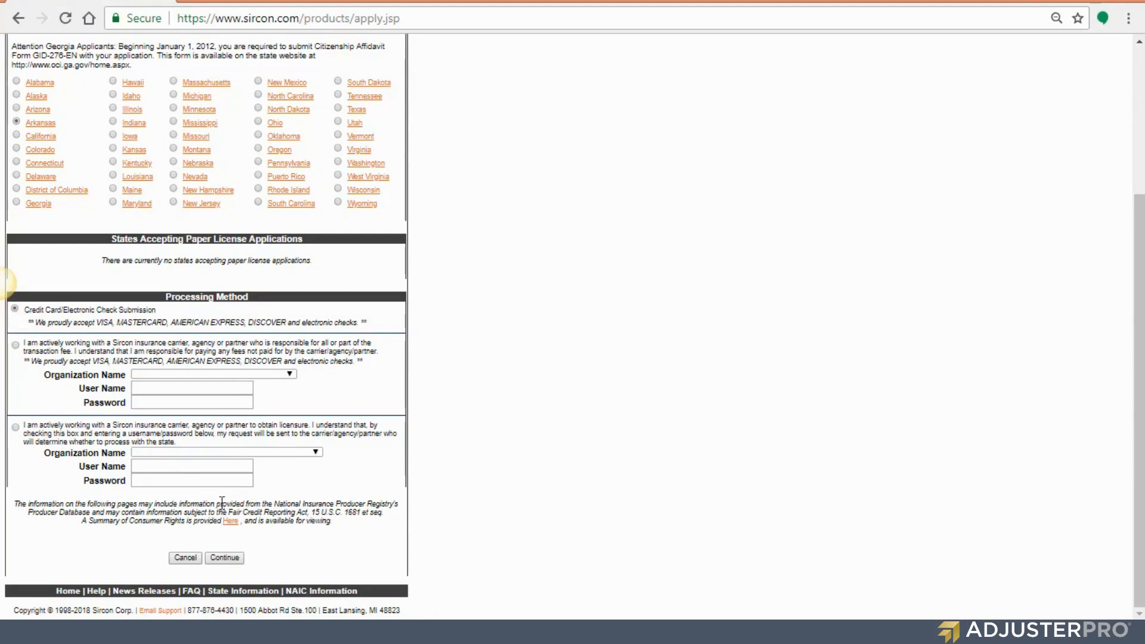
click(224, 558)
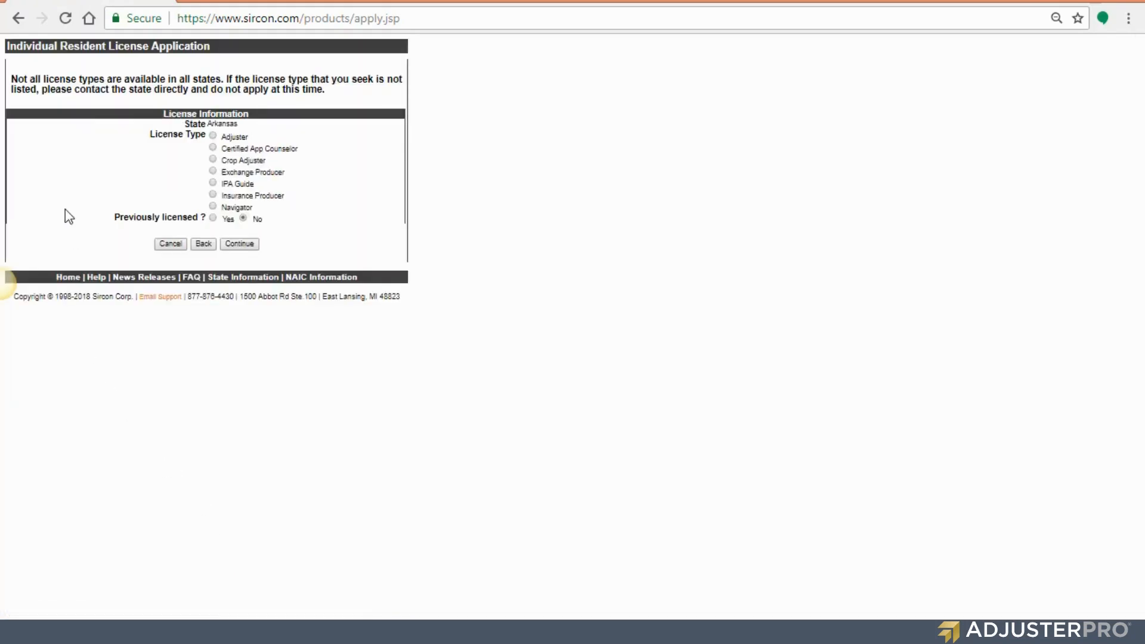
- Choose the Adjuster license type and add the Property and Worker's Compensation qualifications
click(213, 136)
click(240, 245)
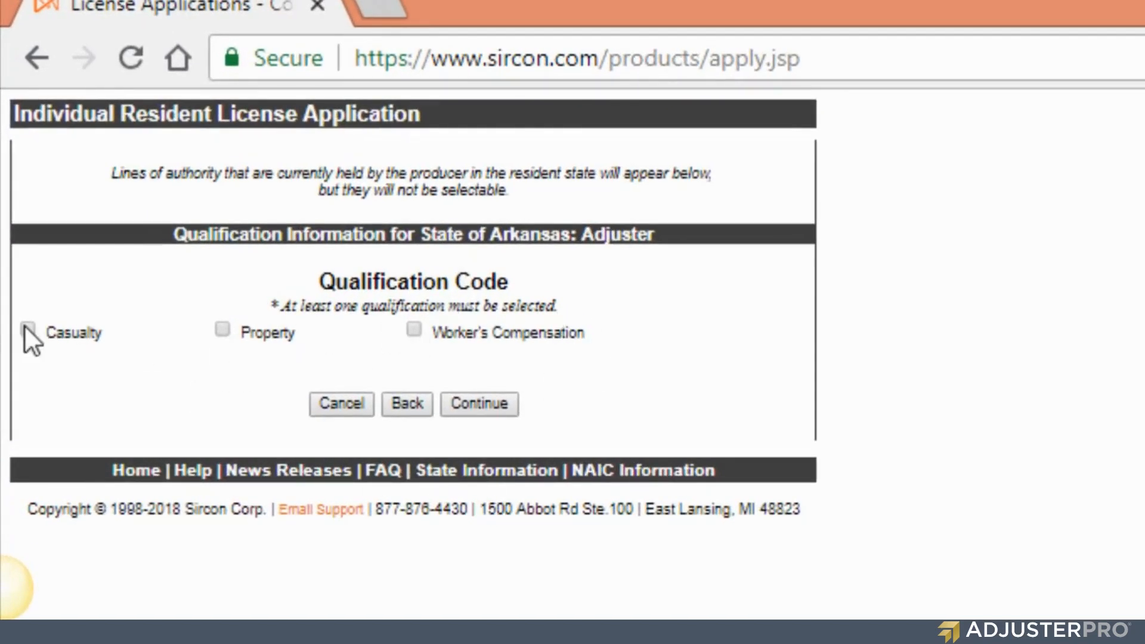
click(222, 330)
click(414, 330)
click(493, 402)
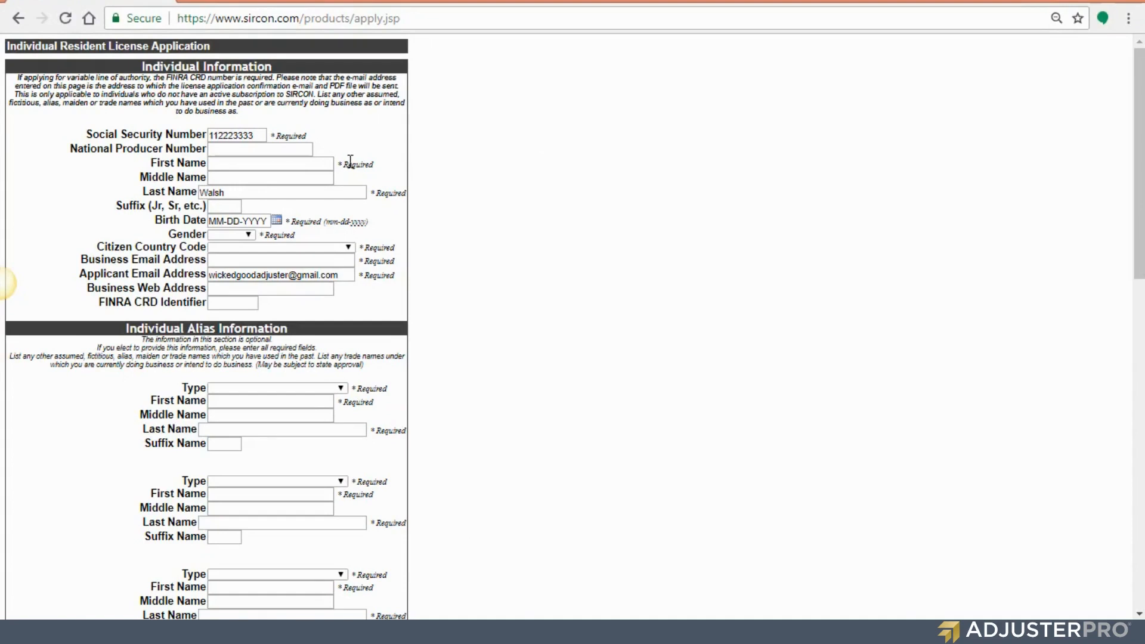
- Highlight the required First Name marker and the National Producer Number label
drag(343, 164, 381, 169)
drag(70, 149, 205, 149)
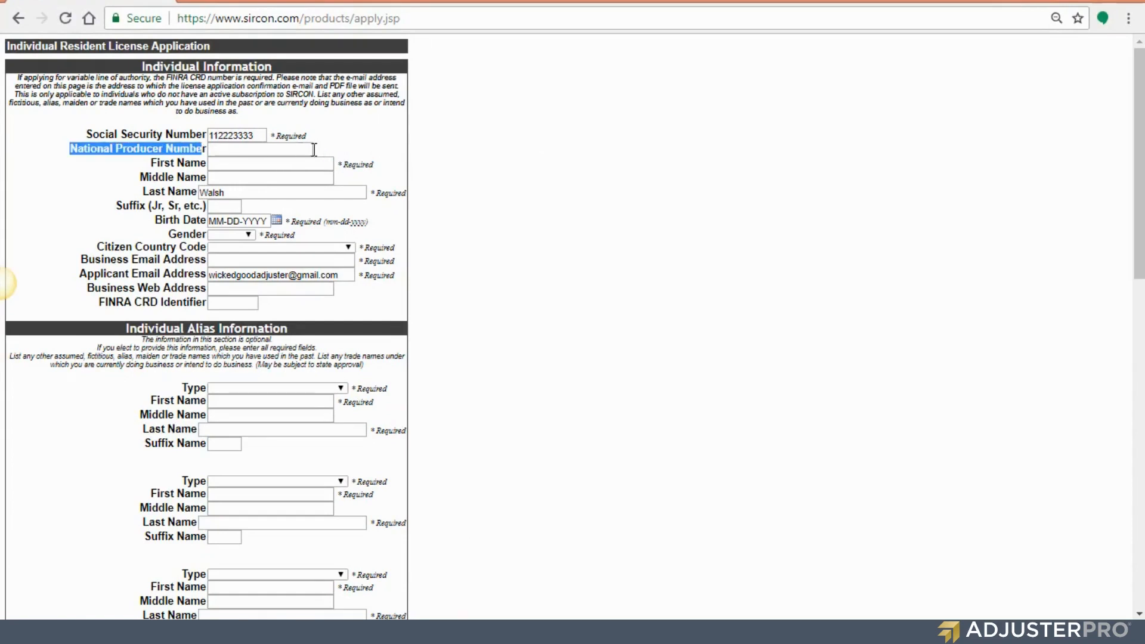
click(337, 151)
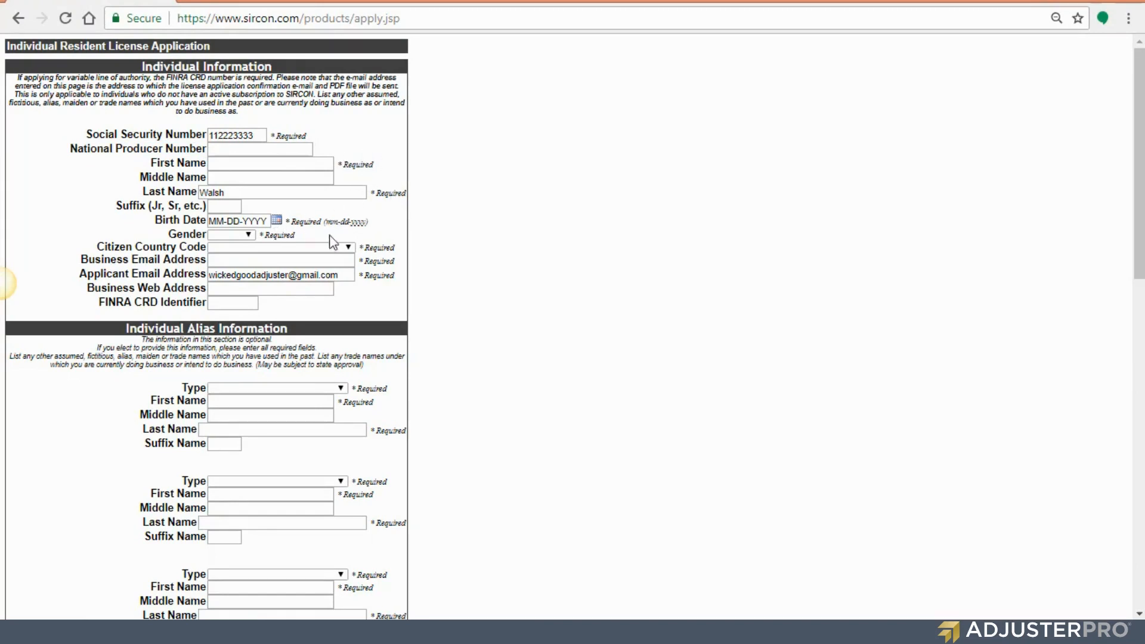
- Set Citizen Country Code to United States and note that the alias section is optional
click(350, 246)
click(329, 267)
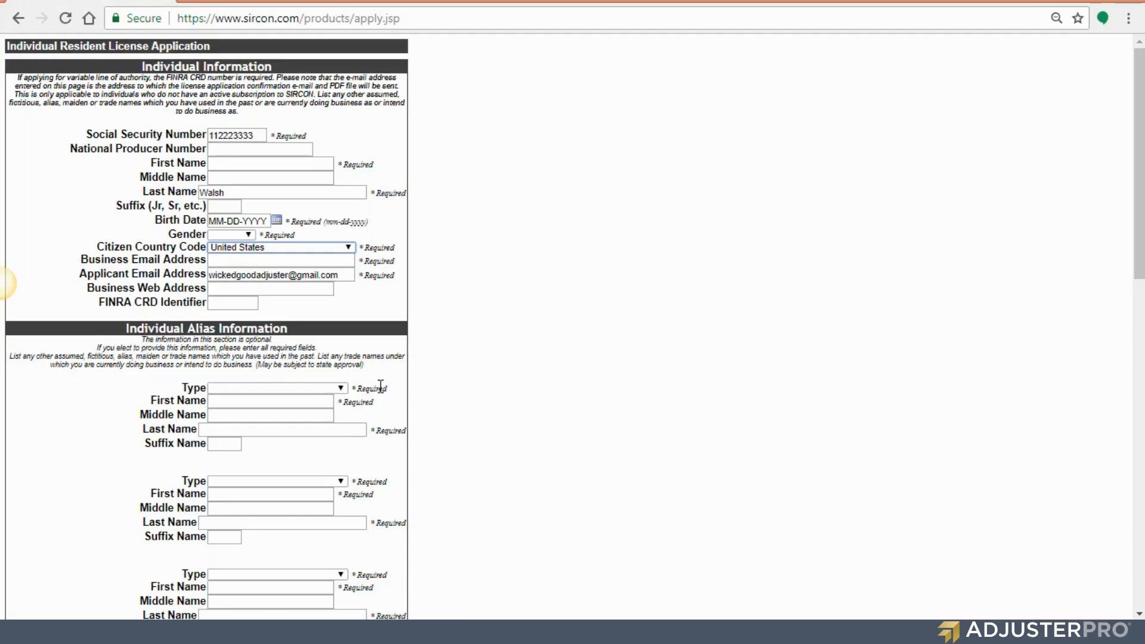
drag(141, 339, 236, 340)
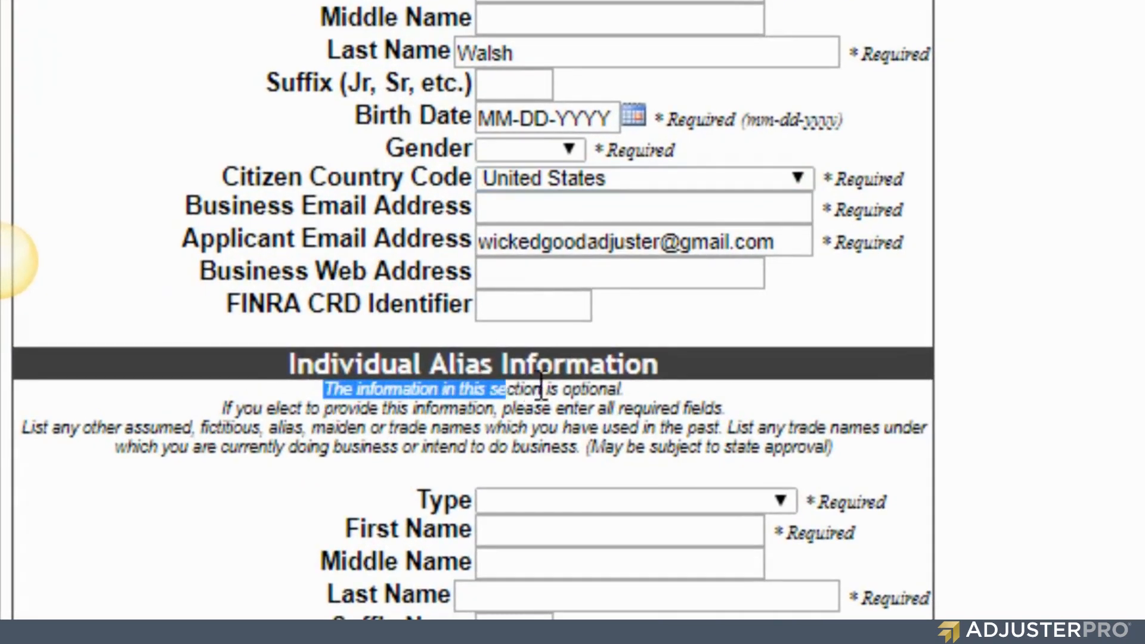
drag(542, 389, 642, 386)
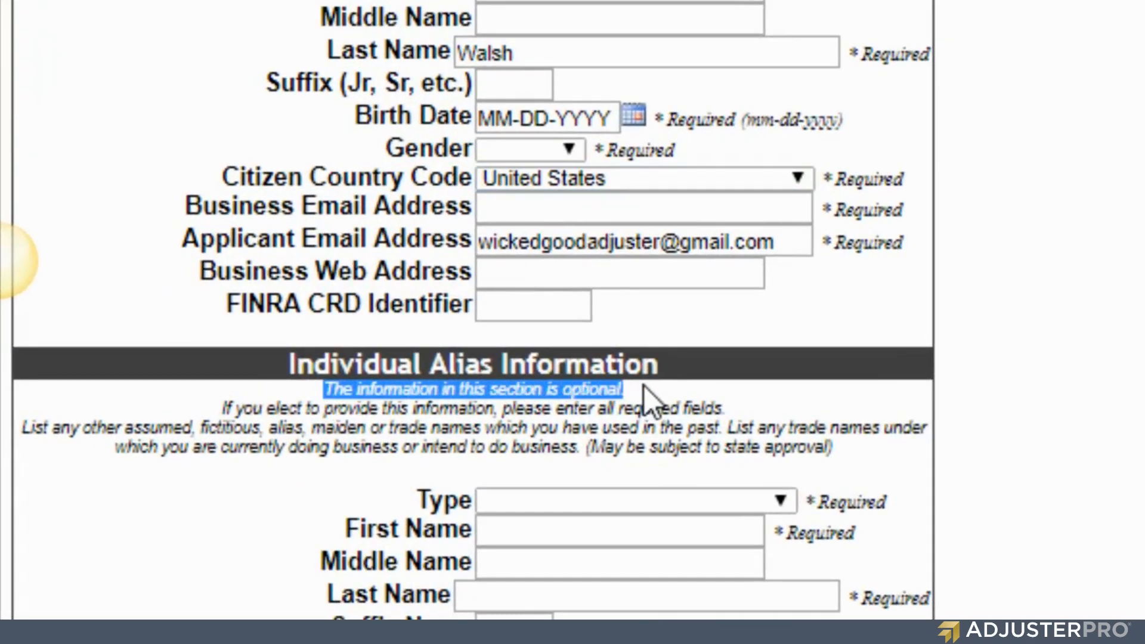
click(644, 385)
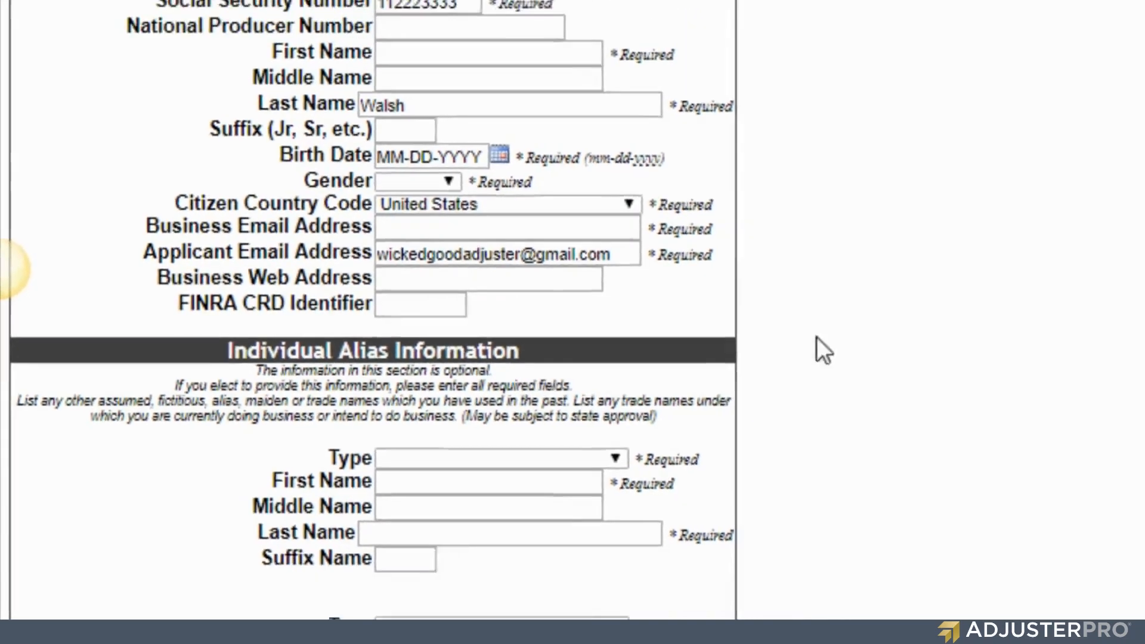
scroll(635, 301, down, 7)
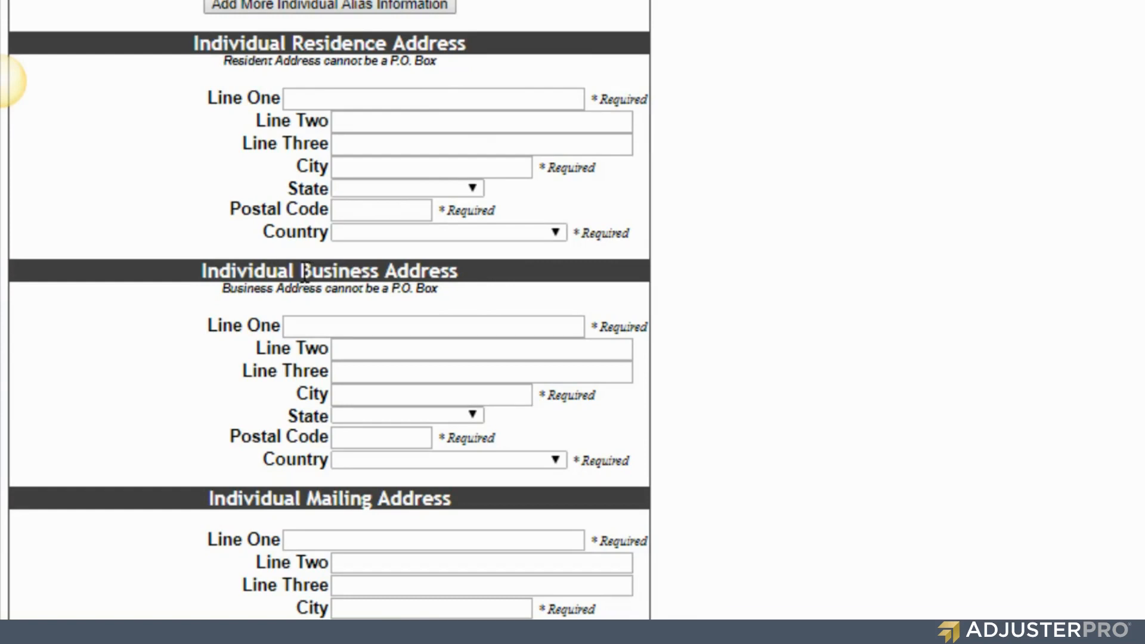
- Highlight the Business Address heading and the optional fax information note on the contact form
drag(301, 271, 384, 273)
click(464, 286)
scroll(560, 288, down, 5)
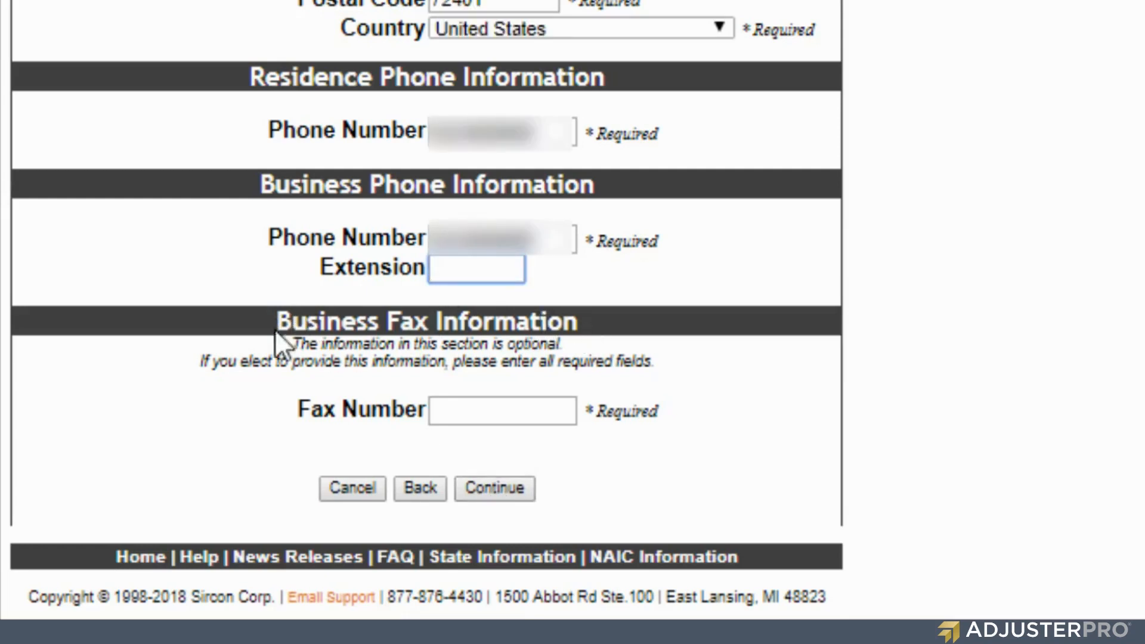
drag(291, 344, 575, 342)
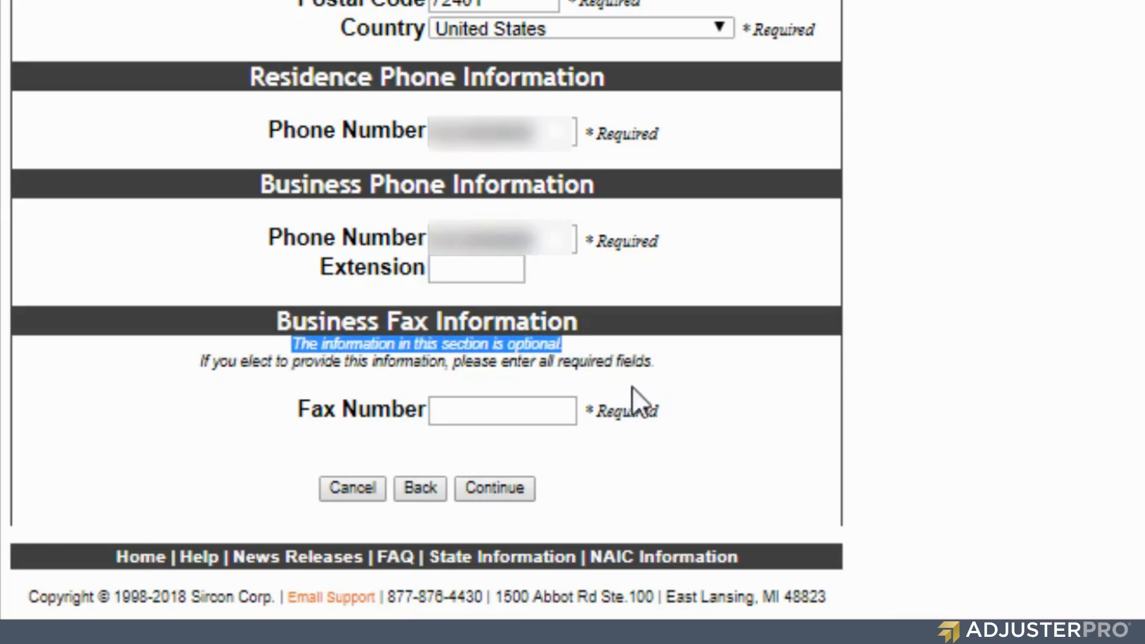
drag(590, 406, 663, 404)
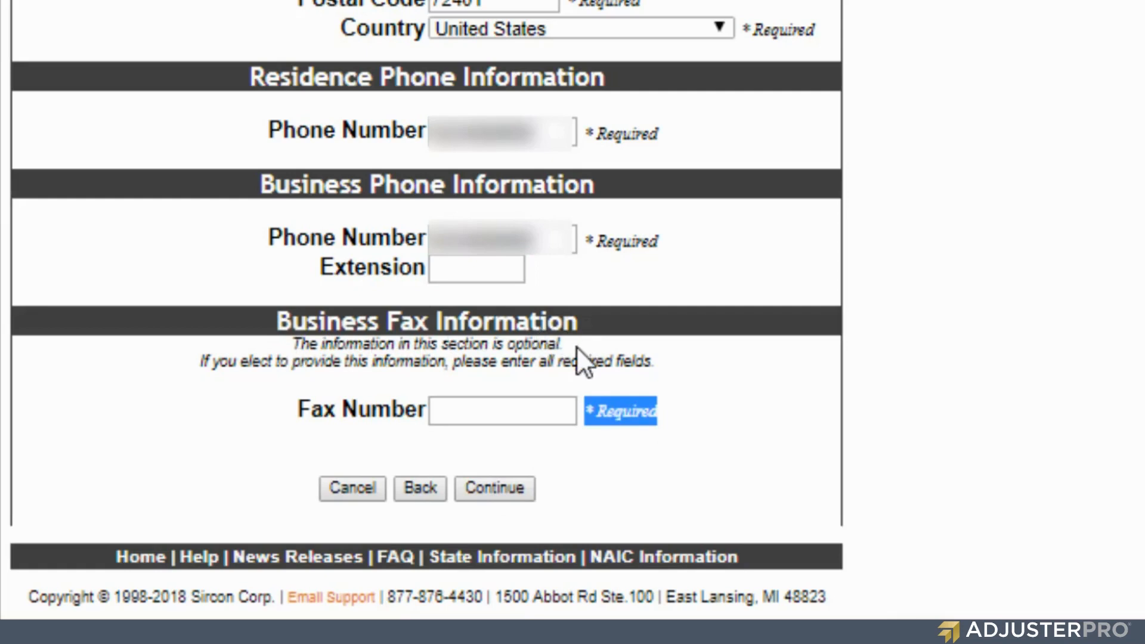
- Submit the contact details, then enter current job dates from 12-2012 to 08-2018
click(499, 488)
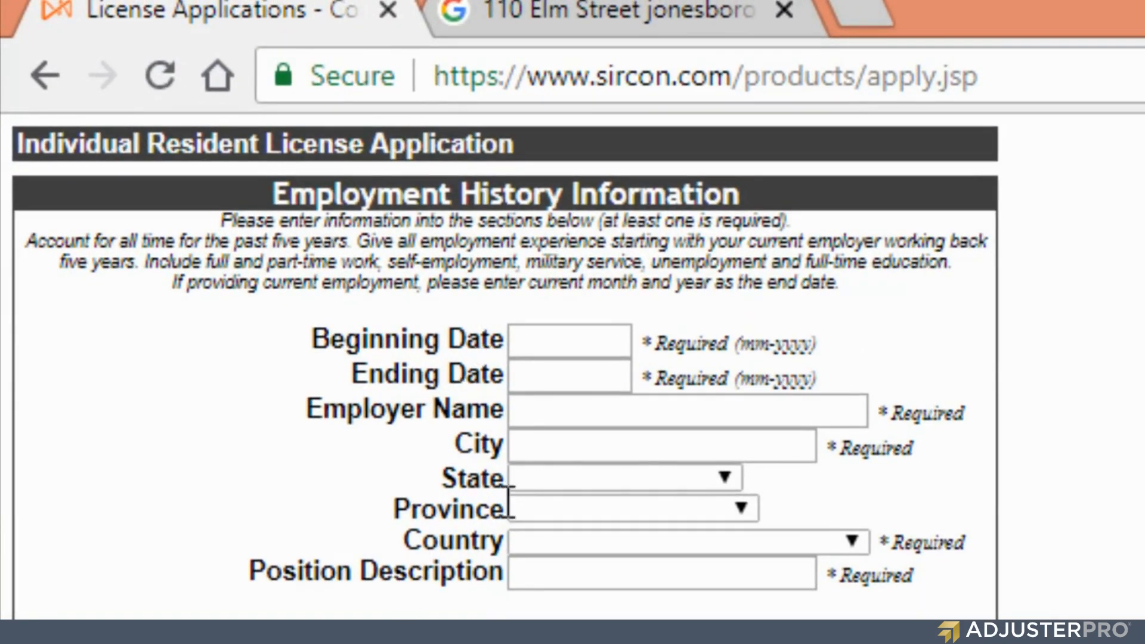
click(572, 374)
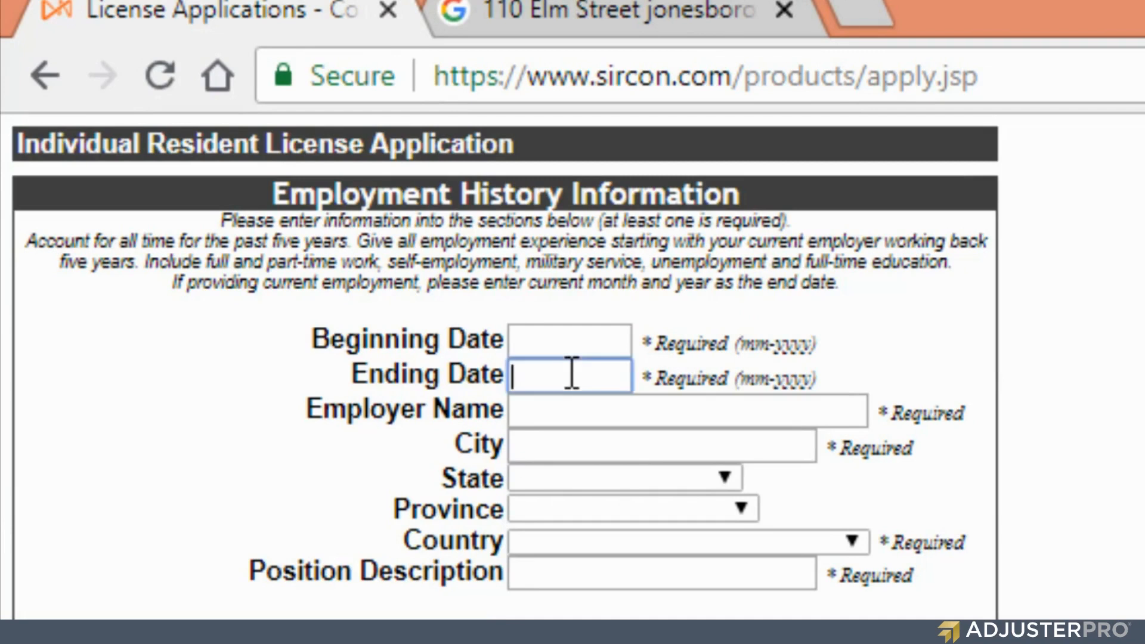
text(08-2018)
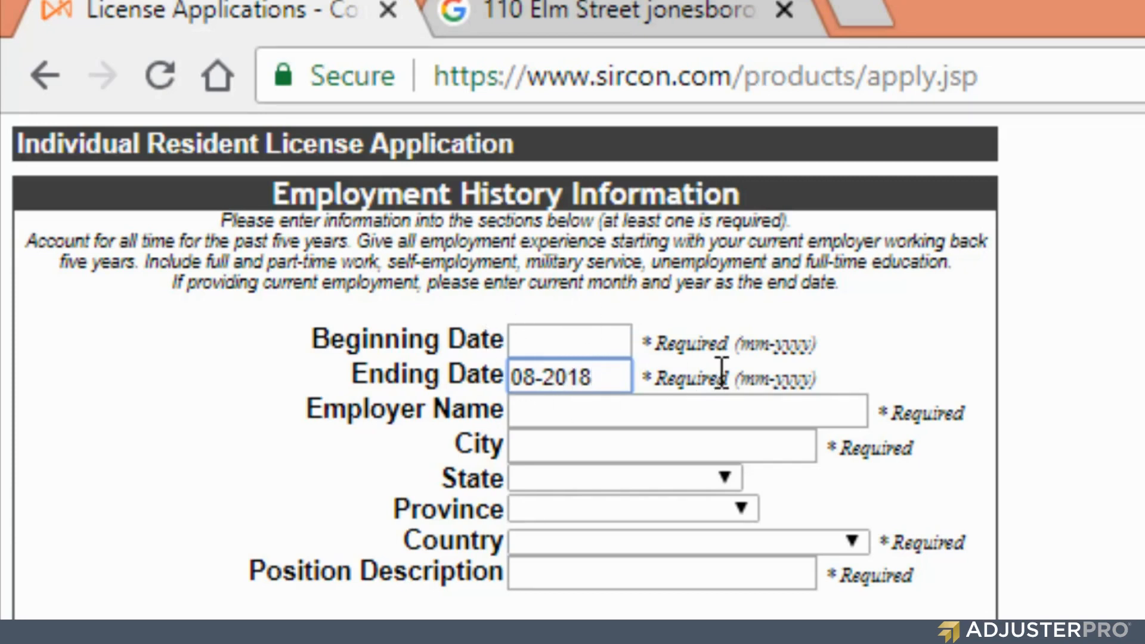
click(603, 342)
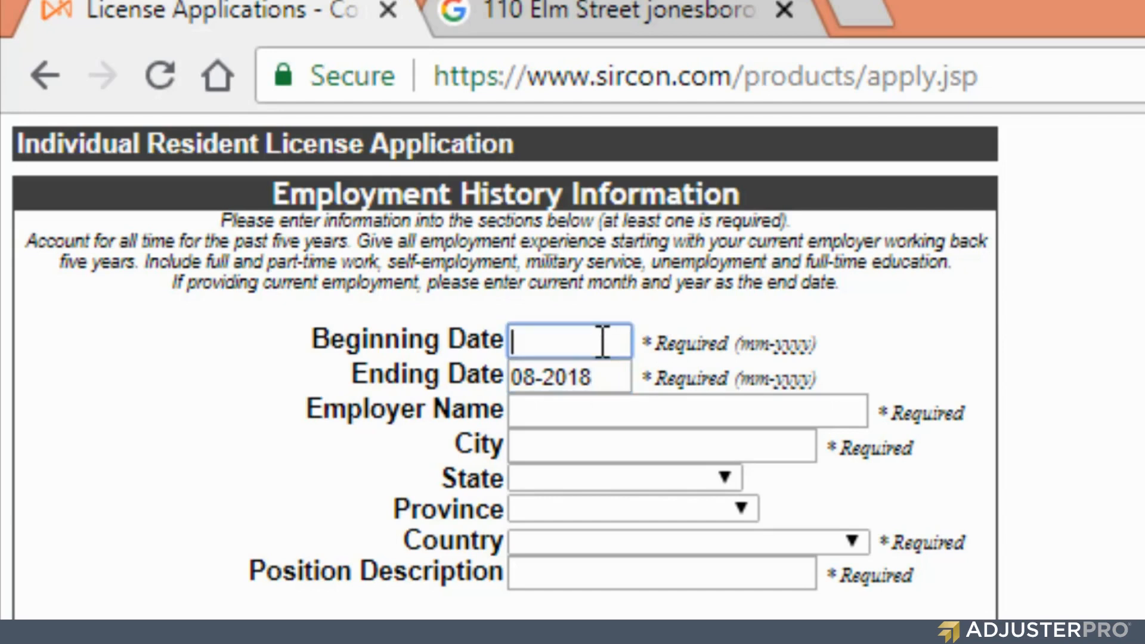
text(12-2012)
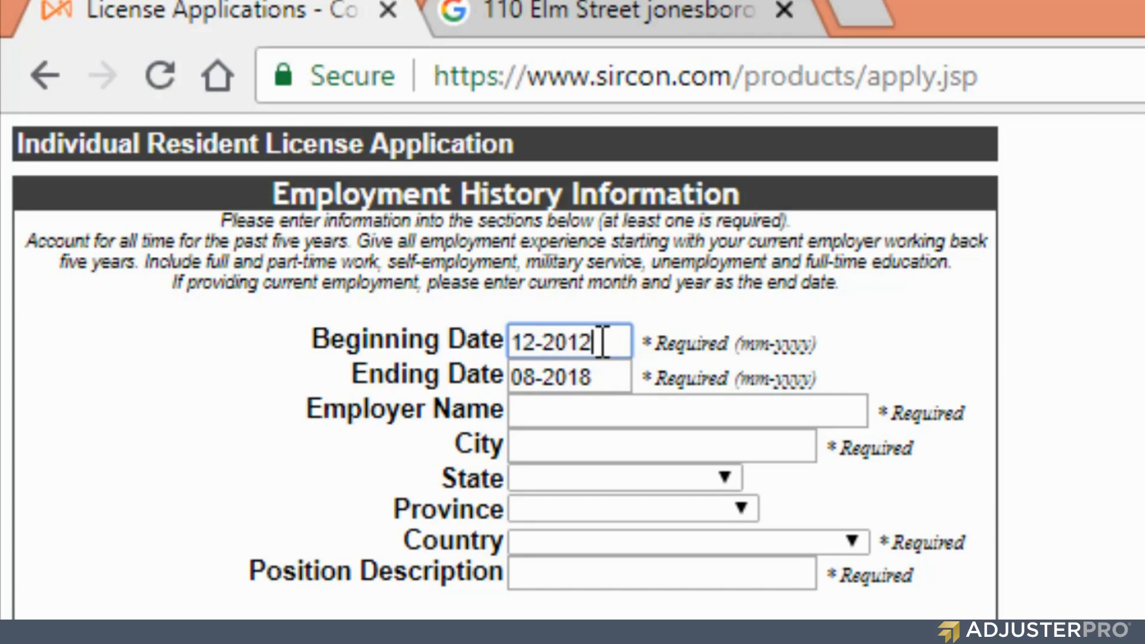
- Enter employer AdjusterPro in Bedford, Texas, United States, with position description Staff
click(600, 411)
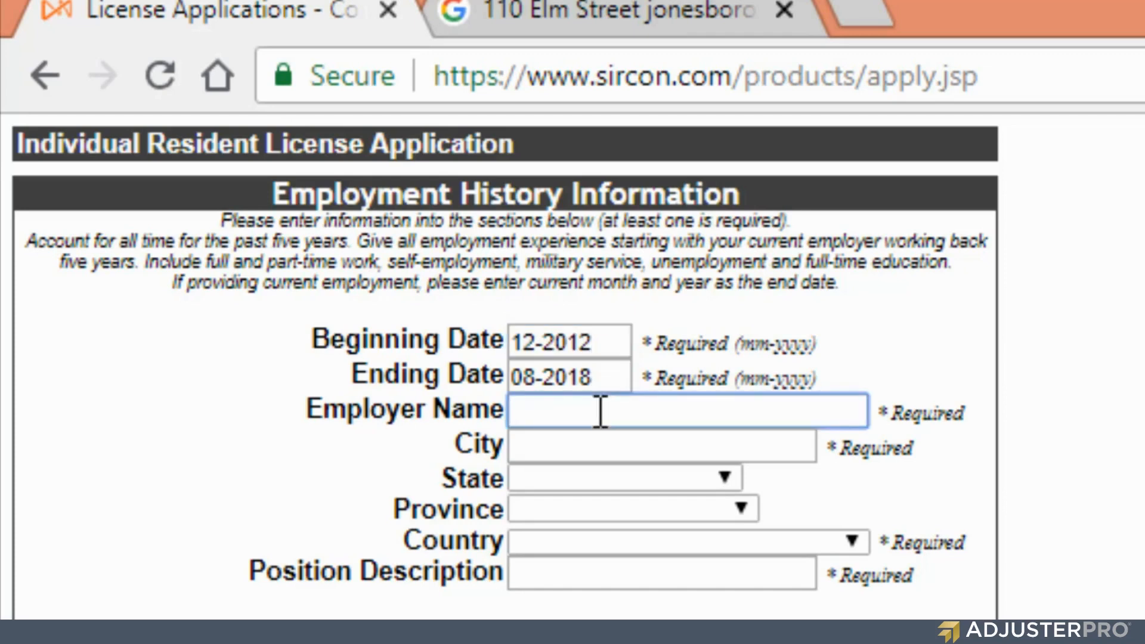
text(AdjusterPro)
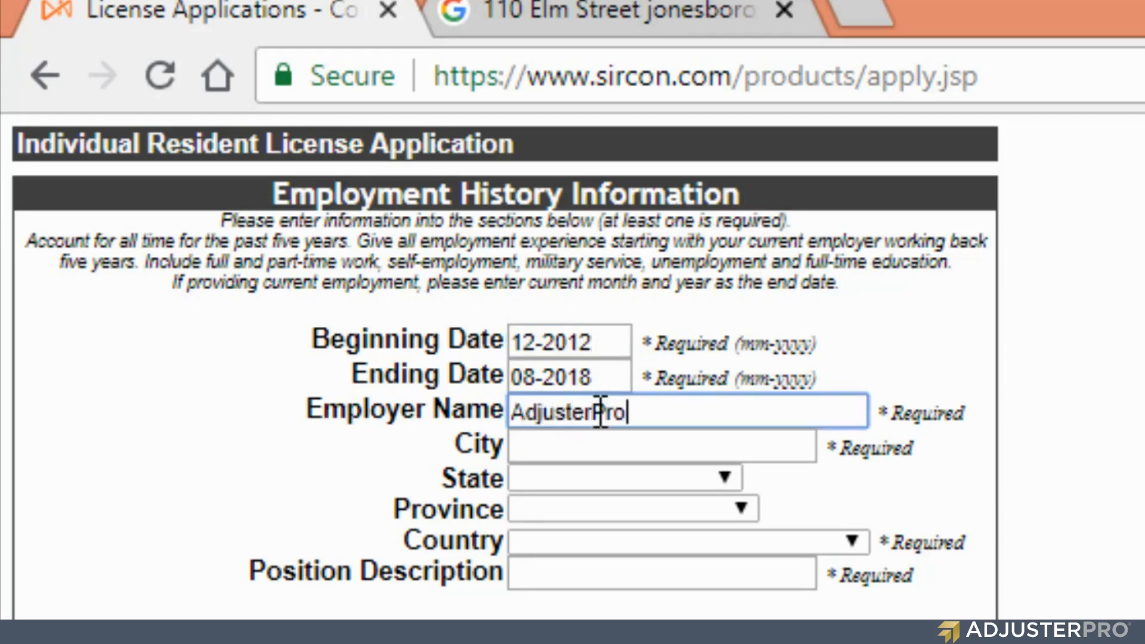
key(Tab)
text(Bedford)
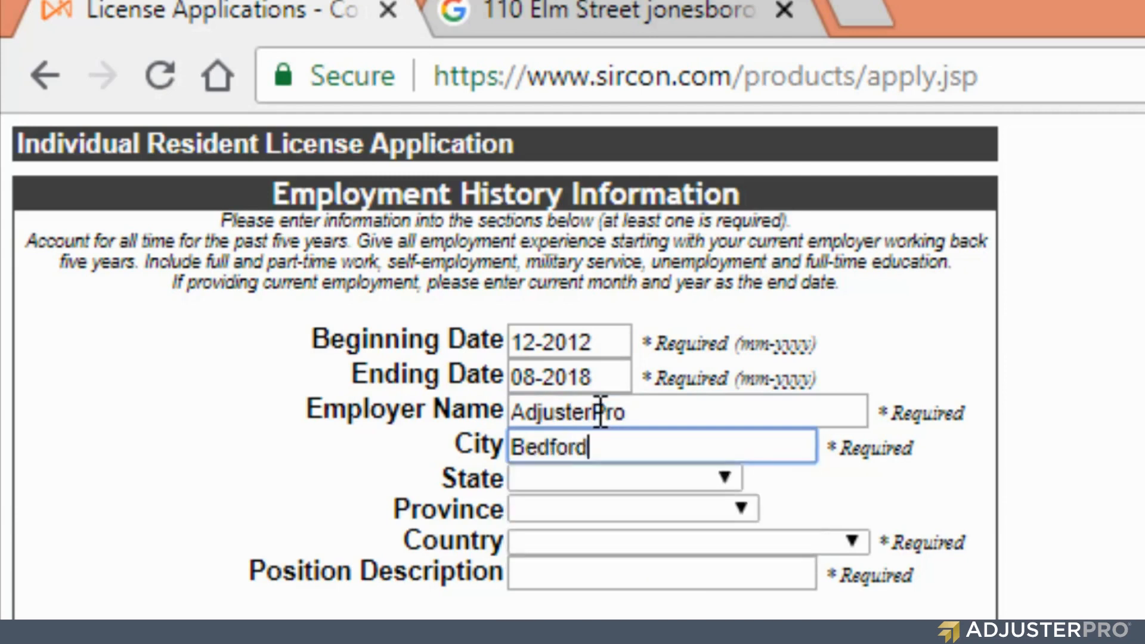
key(Tab)
key(t)
key(Tab)
key(shift+Tab)
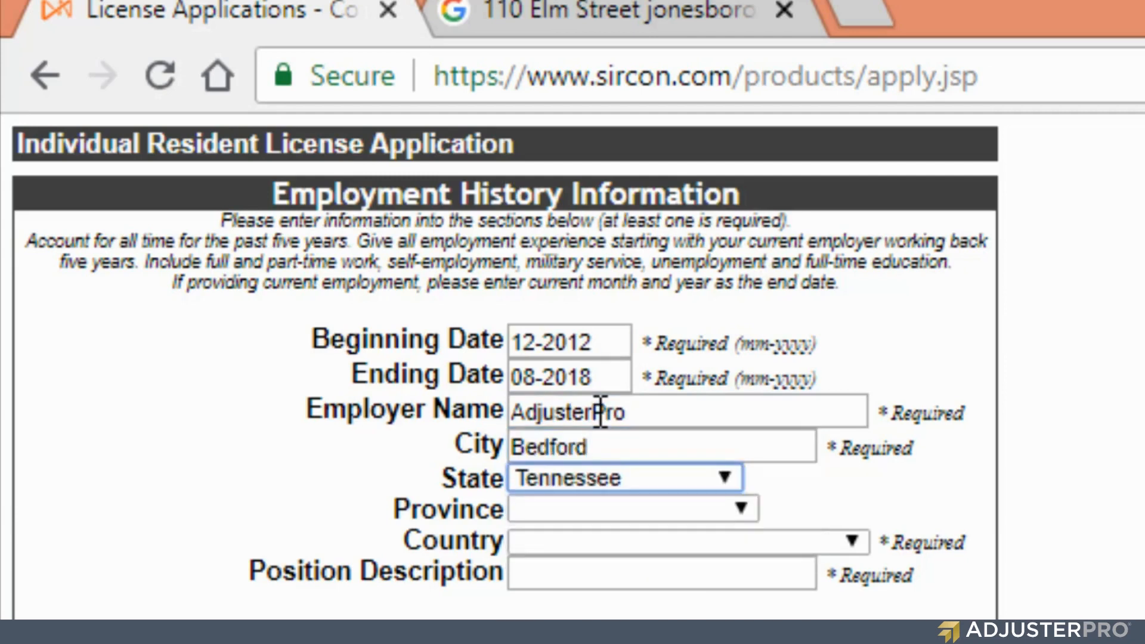
key(e)
key(x)
key(Tab)
key(Tab)
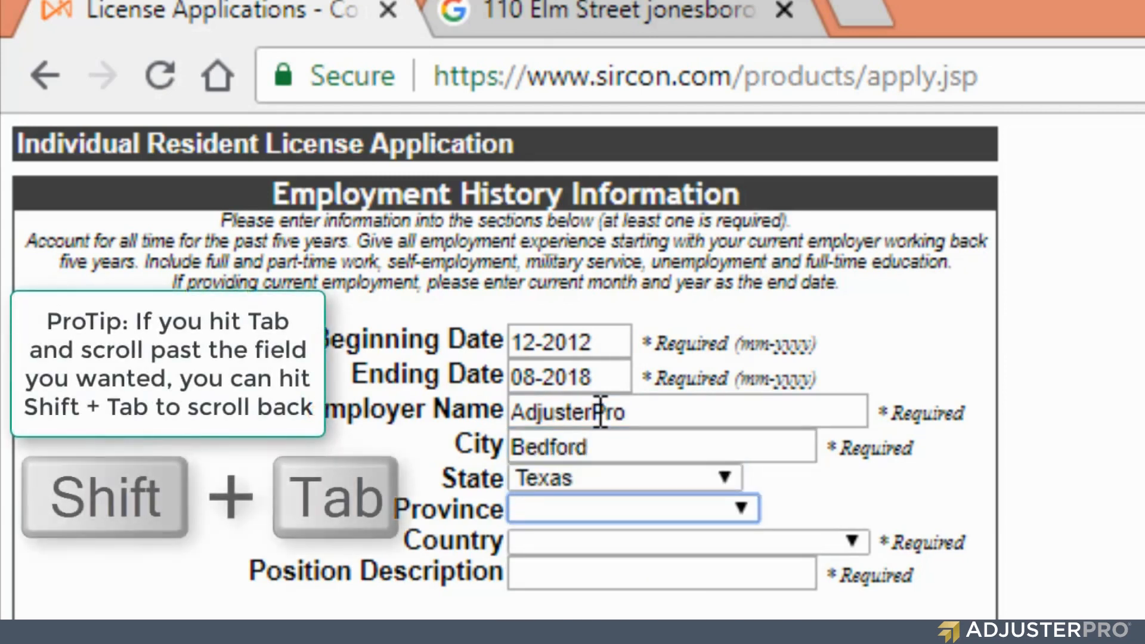
key(u)
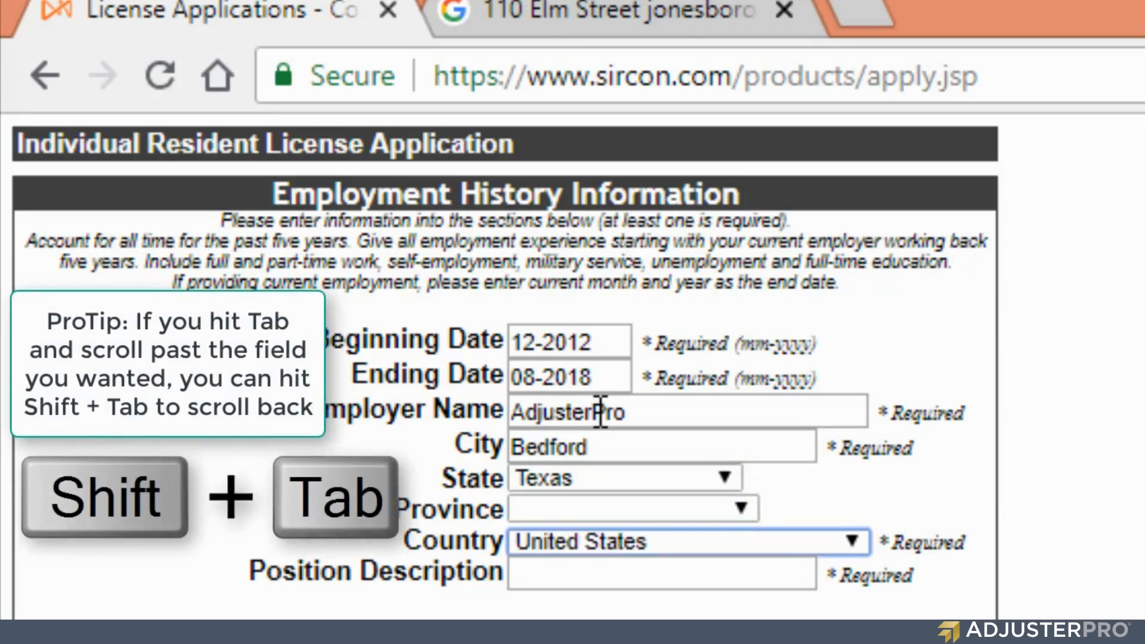
key(Tab)
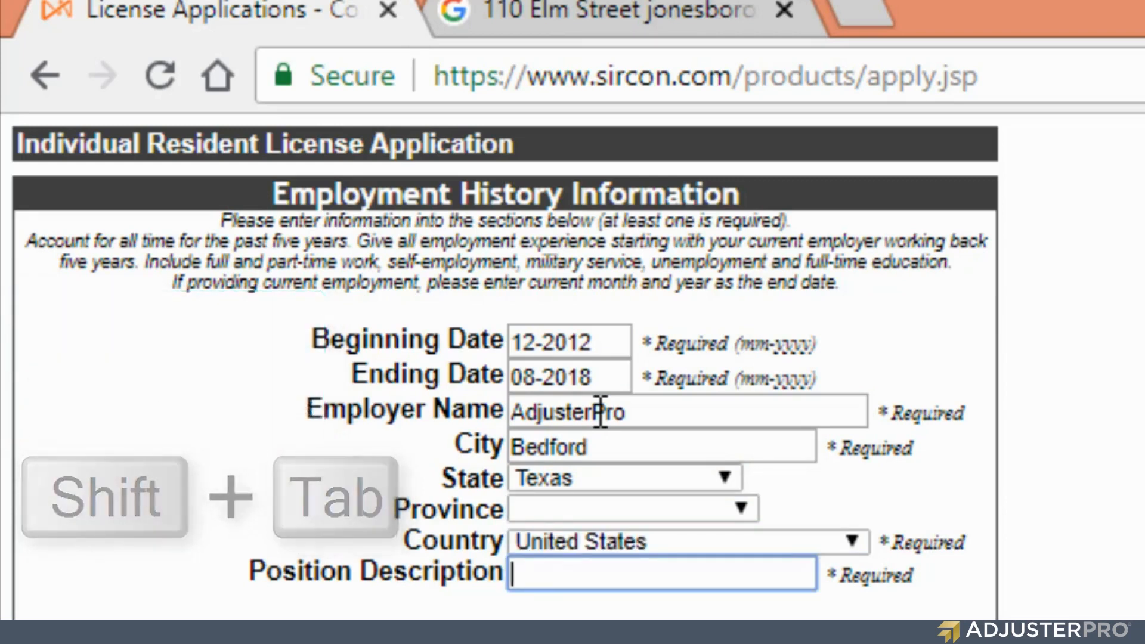
text(Staff)
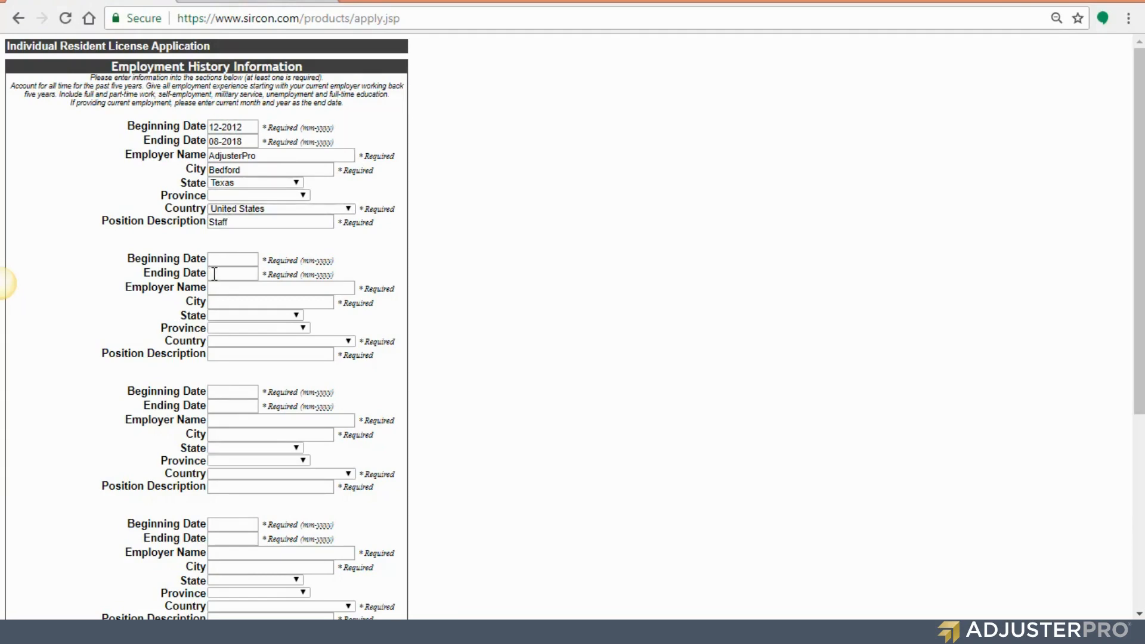
click(221, 274)
text(12--)
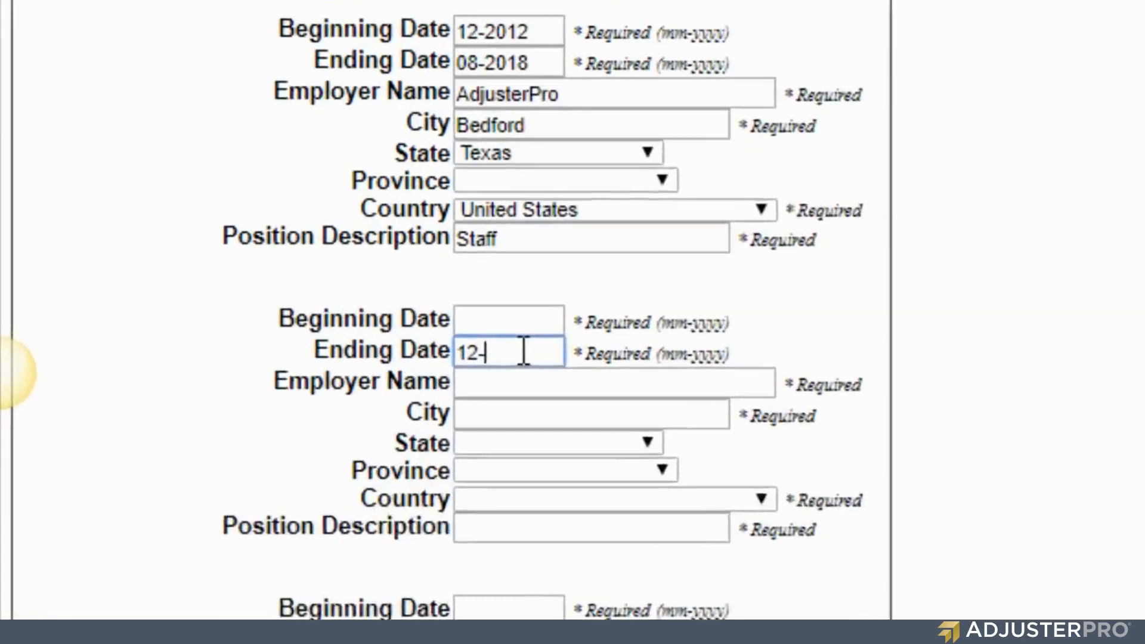
text(2012)
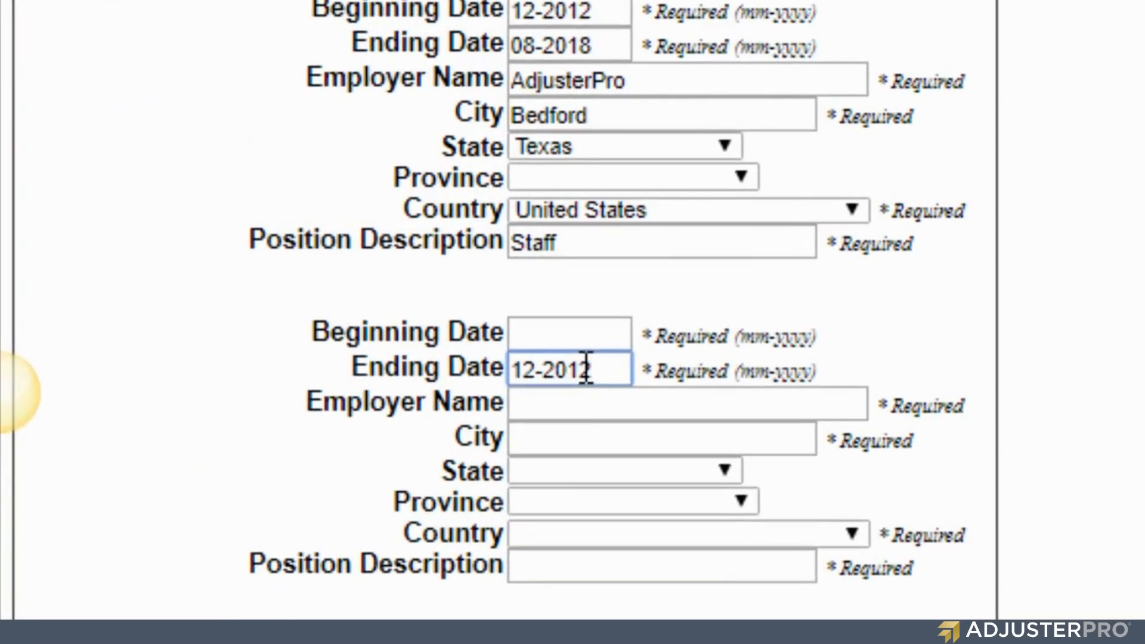
click(564, 334)
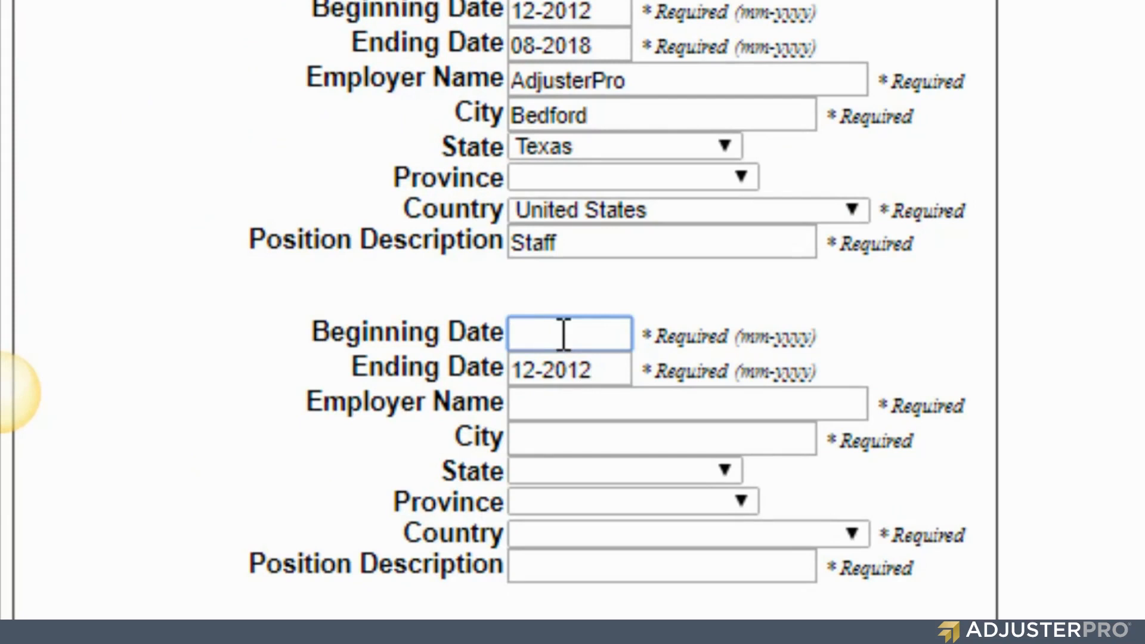
text(1)
key(BackSpace)
text(01-2010)
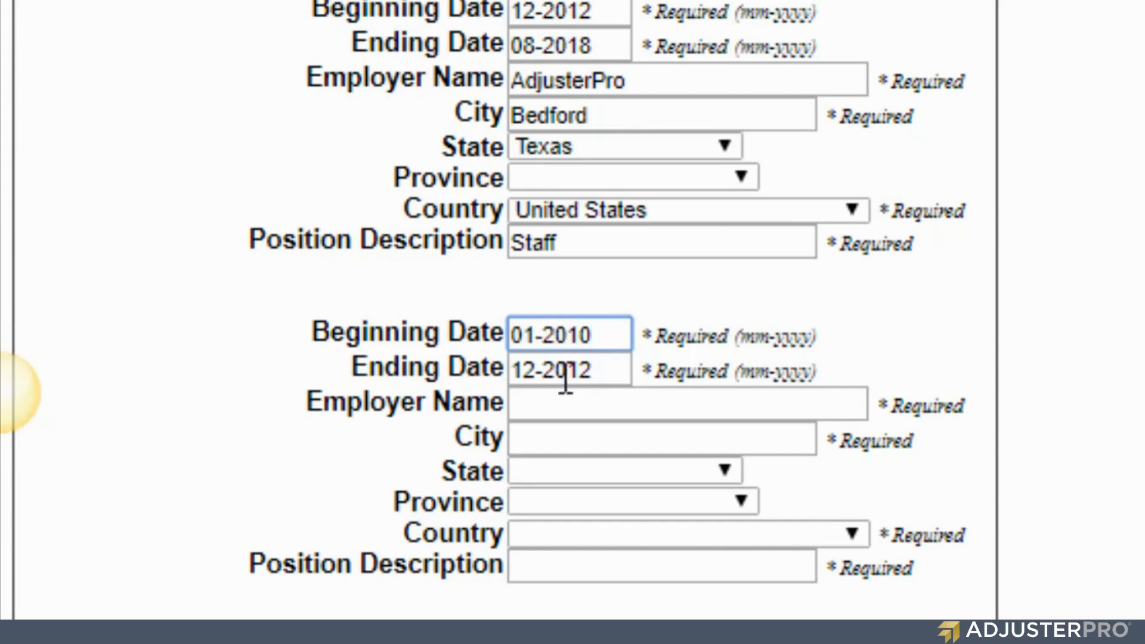
click(564, 411)
text(Cmpan)
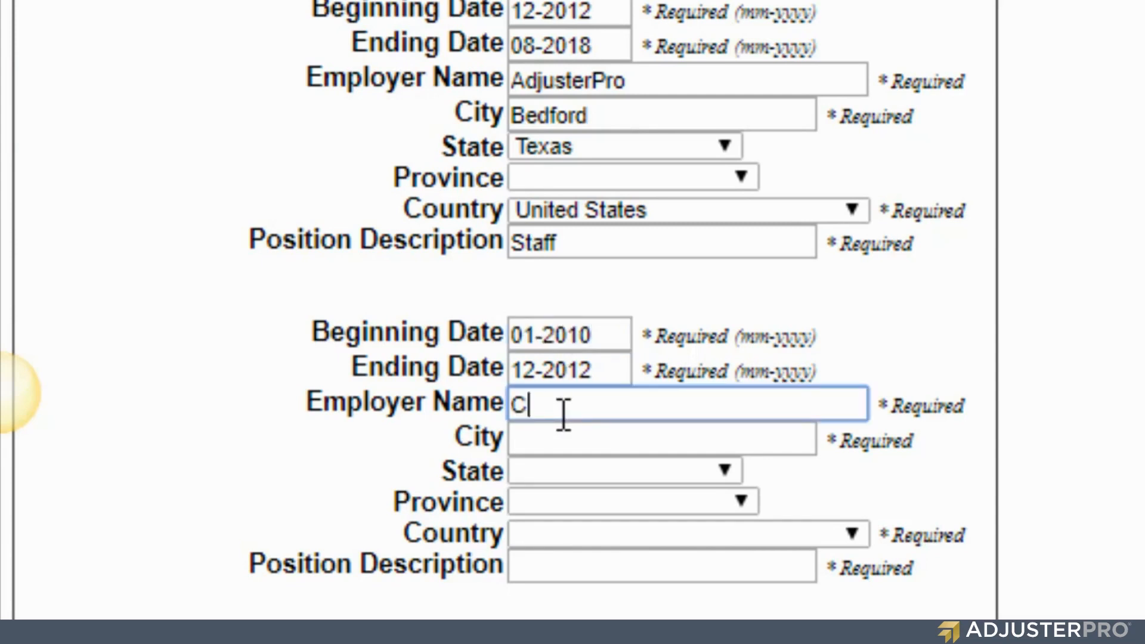
key(BackSpace)
key(BackSpace)
key(BackSpace)
key(BackSpace)
text(ompany A)
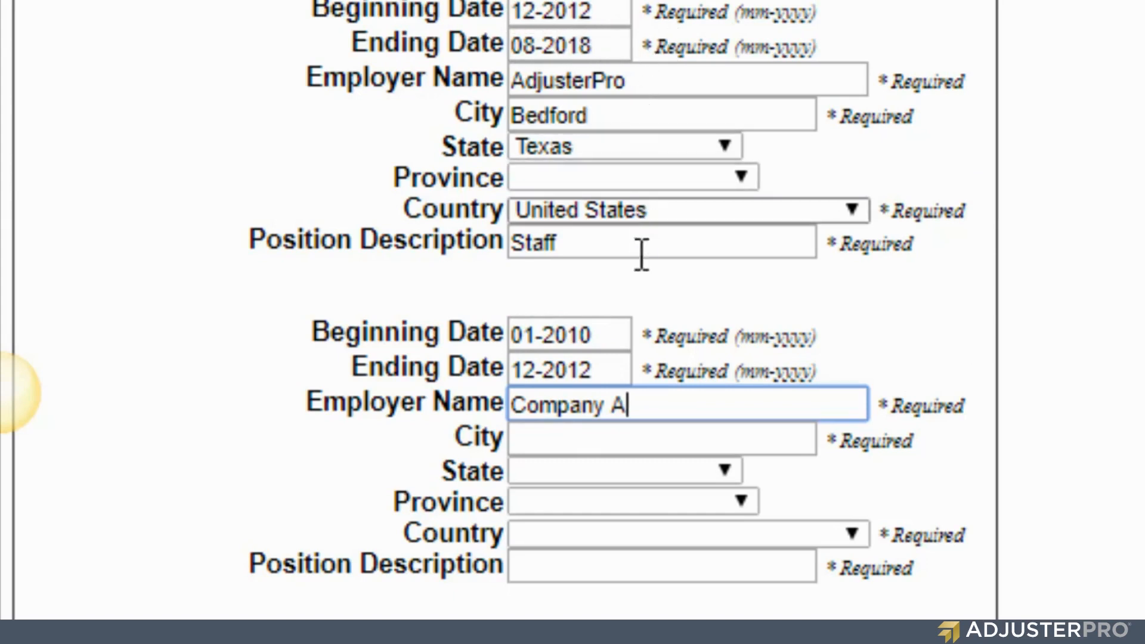
drag(662, 412, 446, 412)
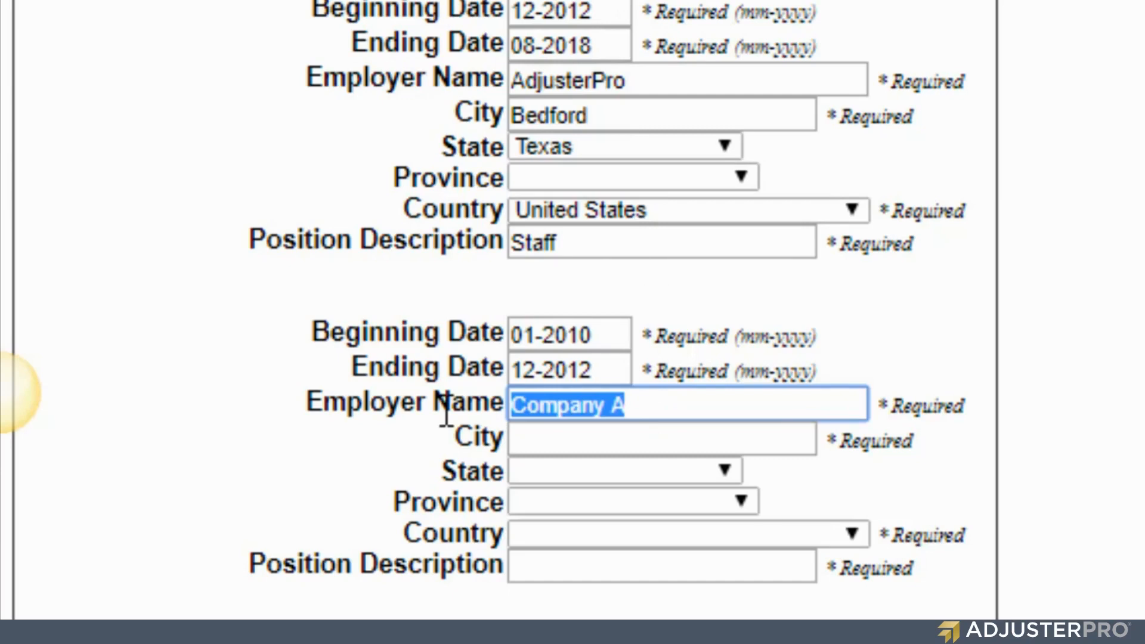
key(BackSpace)
double_click(250, 272)
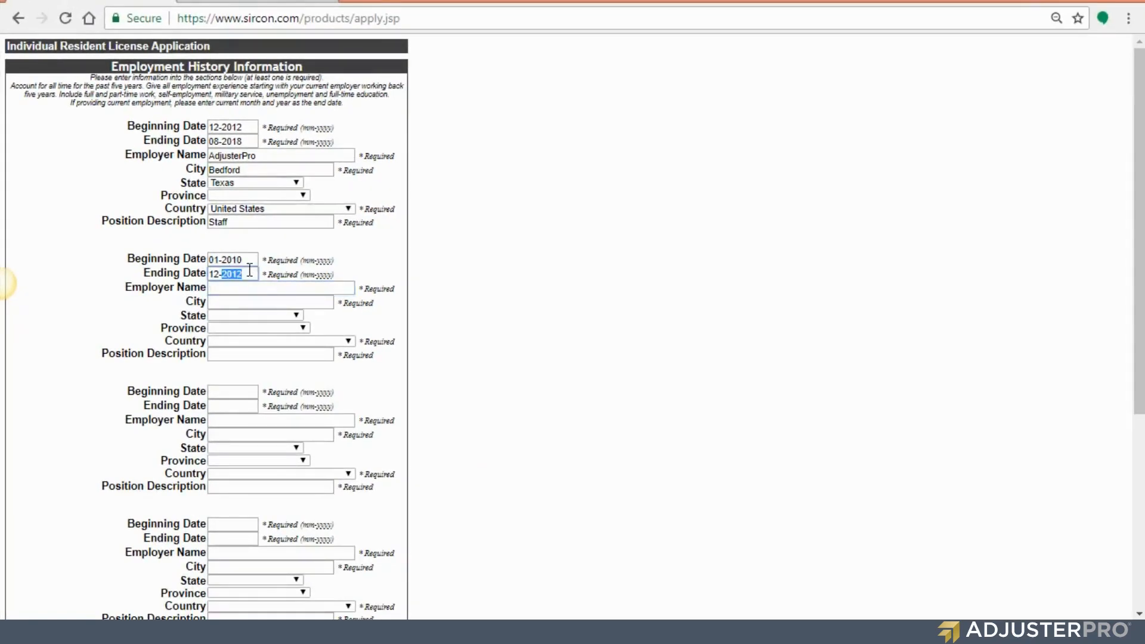
key(BackSpace)
double_click(249, 261)
key(BackSpace)
key(BackSpace)
key(BackSpace)
scroll(249, 263, down, 5)
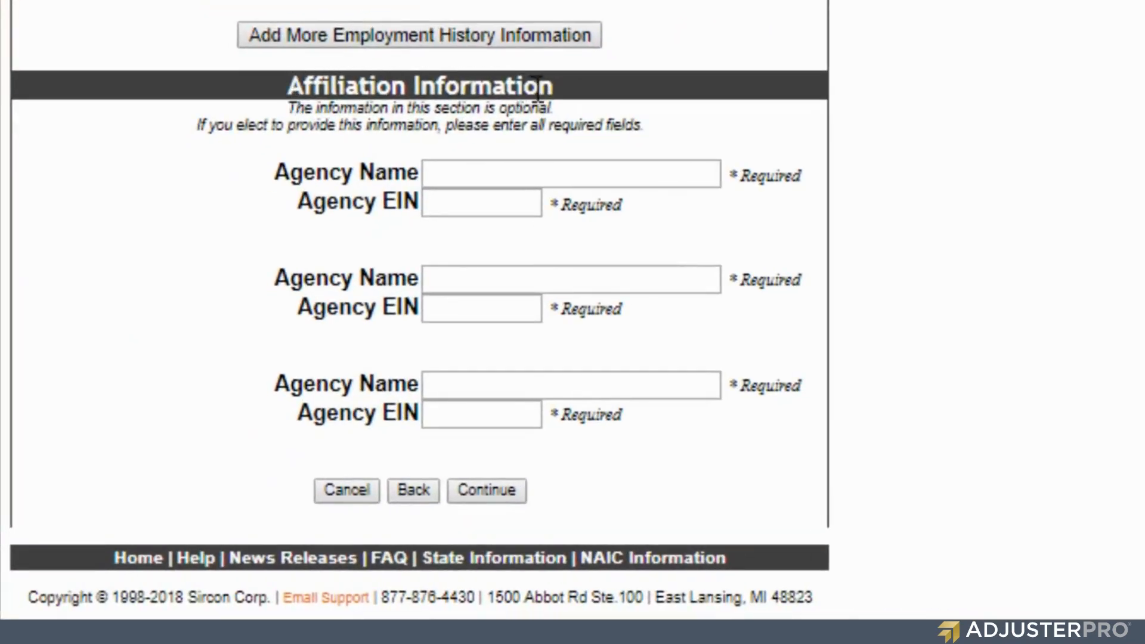
- Add more employment history sections and continue to the Arkansas background questions
drag(558, 105, 278, 106)
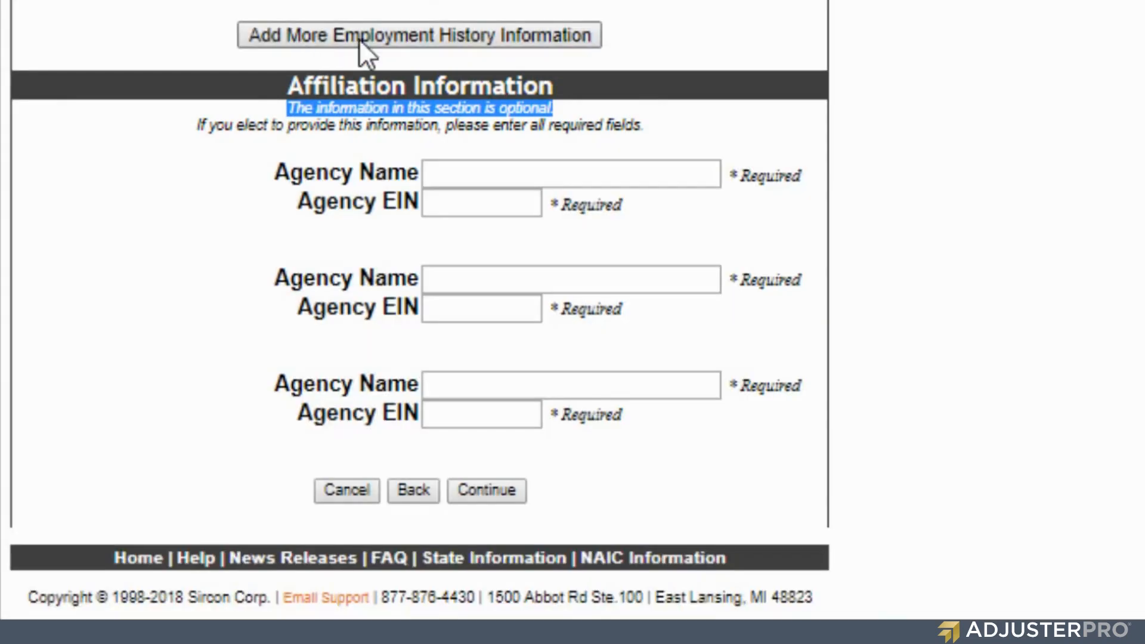
click(359, 39)
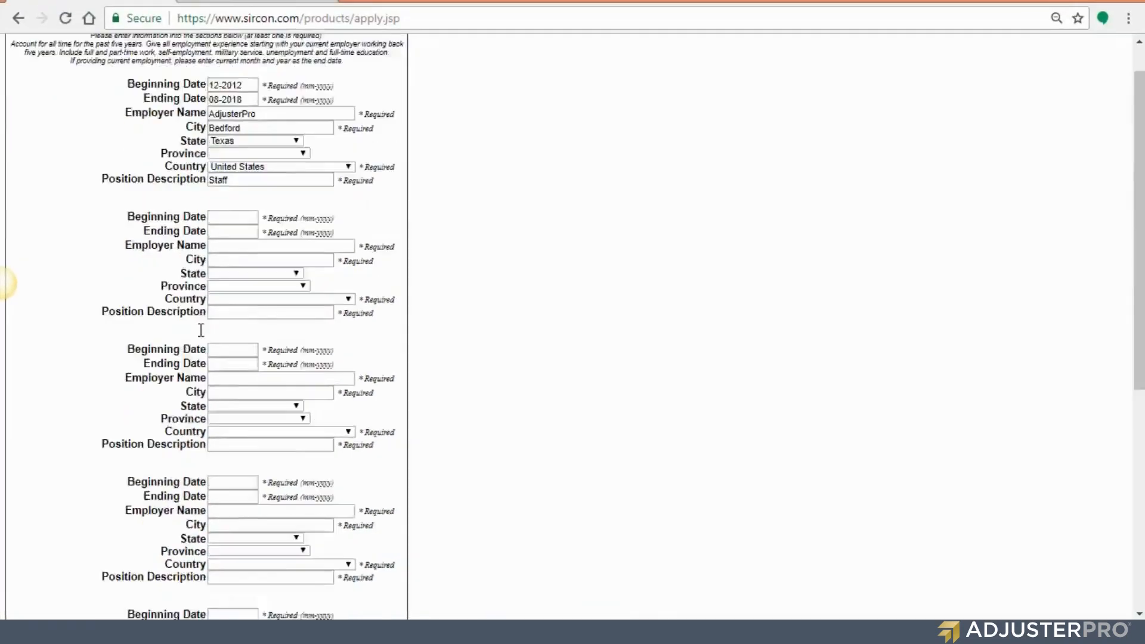
scroll(201, 330, down, 7)
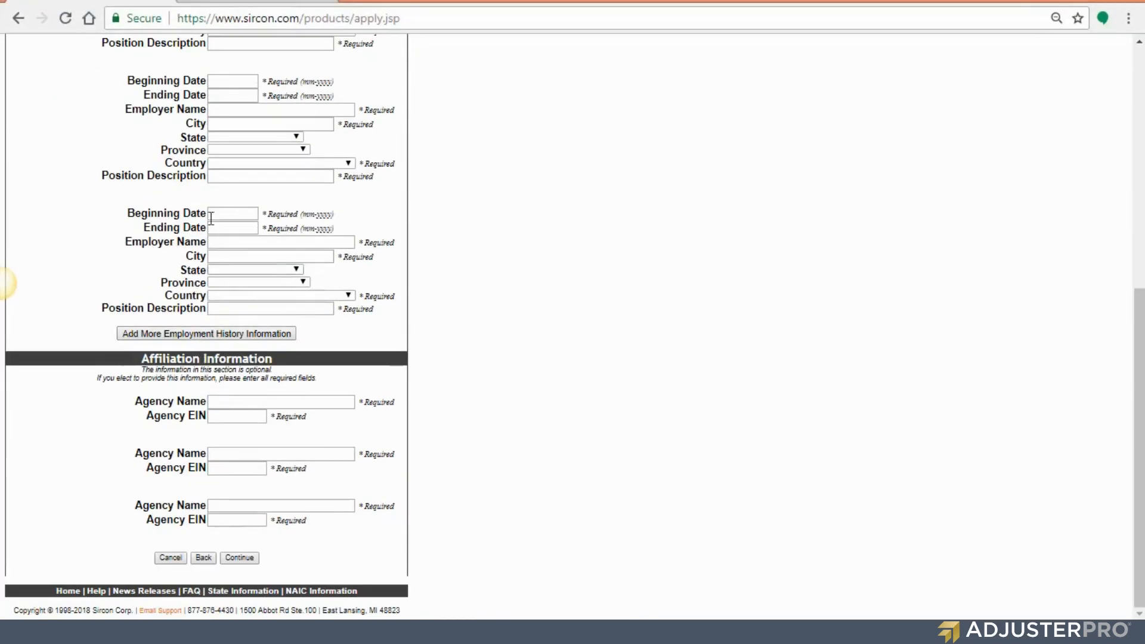
click(244, 558)
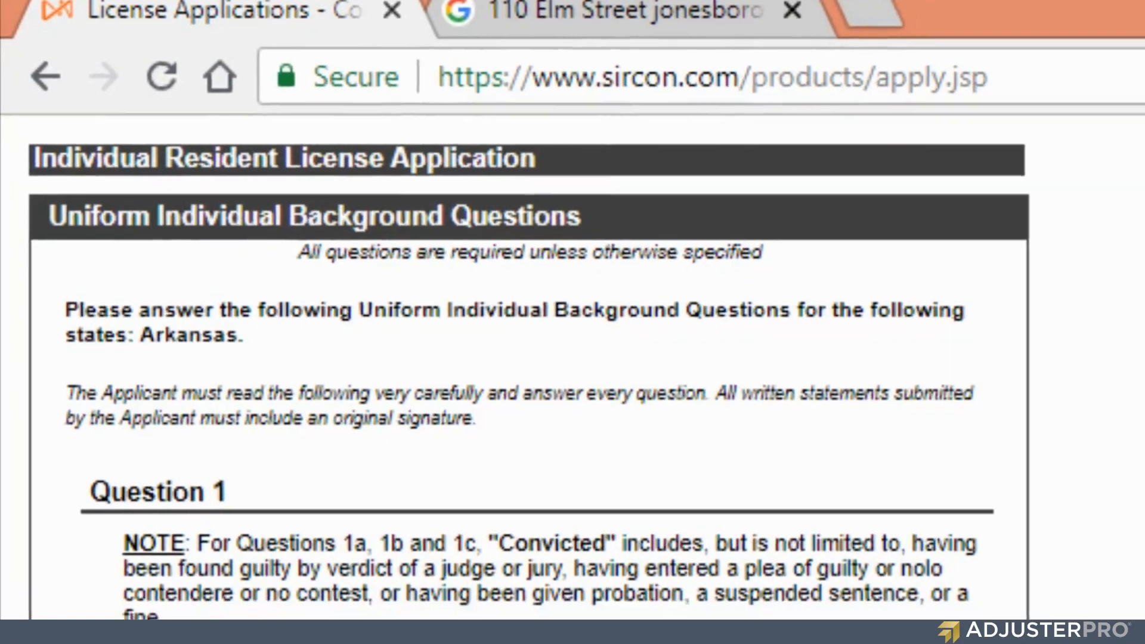
- Answer No to background Questions 1A, 1B, 2, 3, 4 and 5
scroll(167, 488, down, 5)
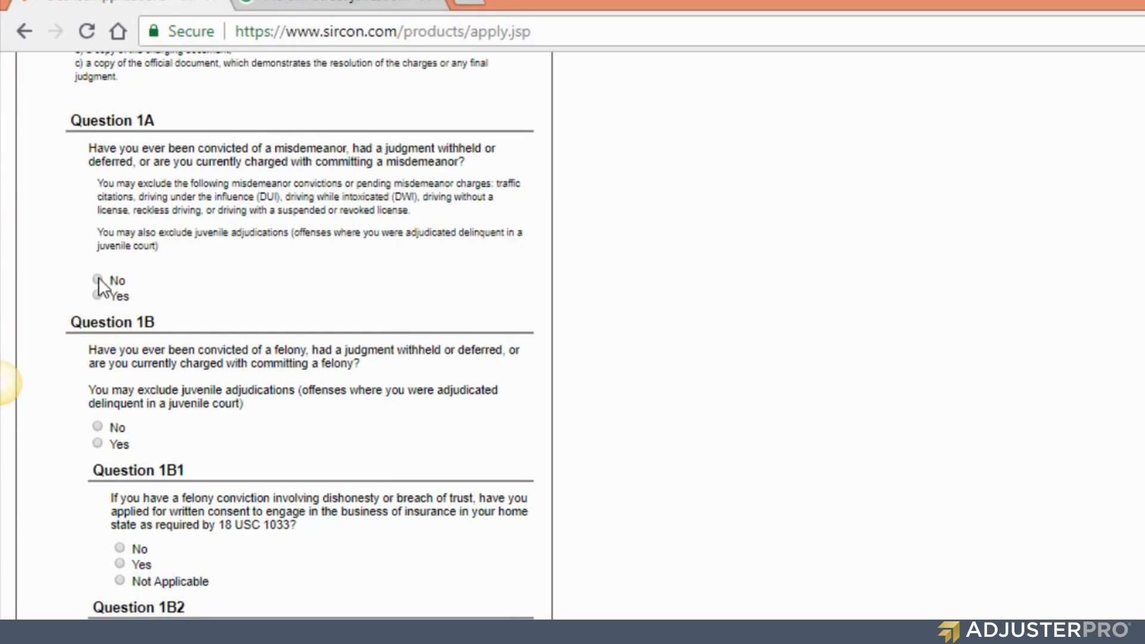
click(99, 281)
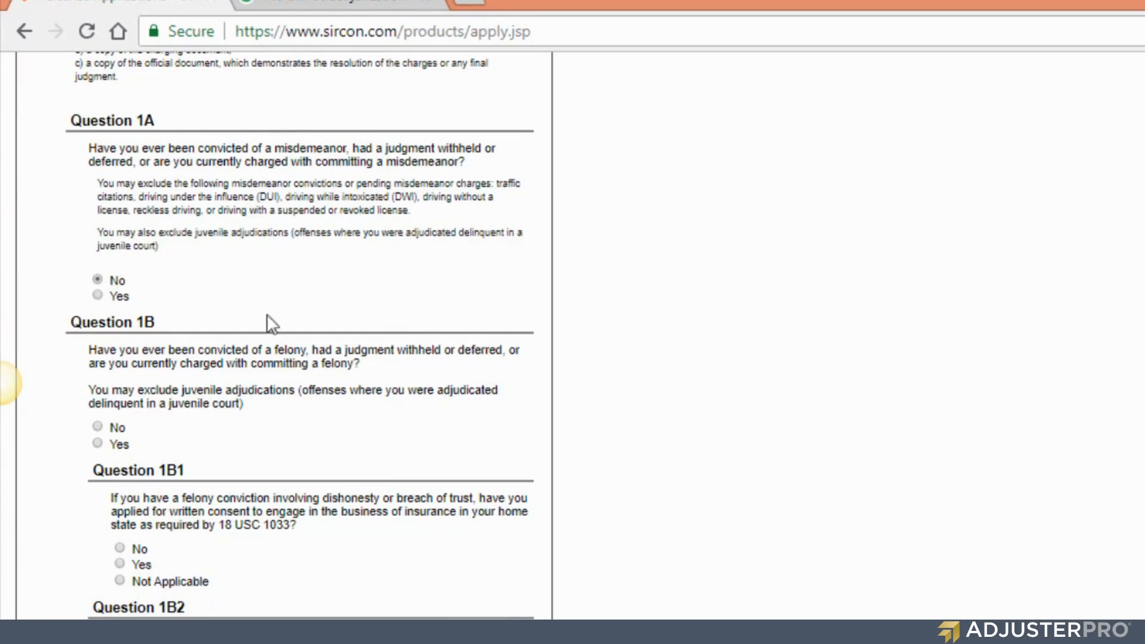
click(97, 428)
scroll(173, 504, down, 5)
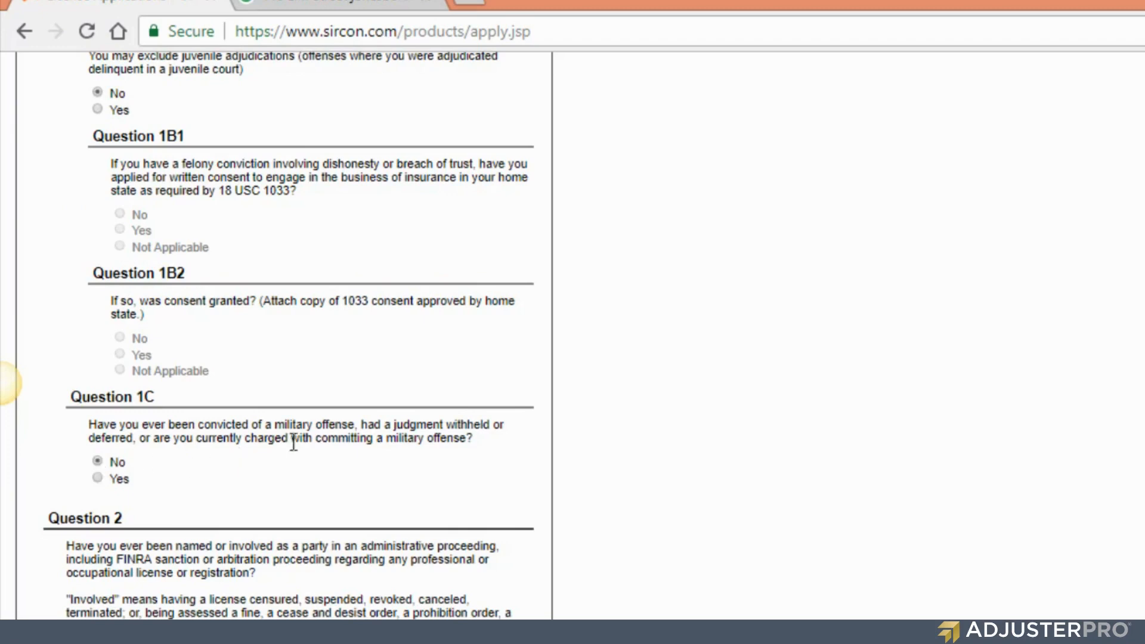
scroll(306, 438, down, 5)
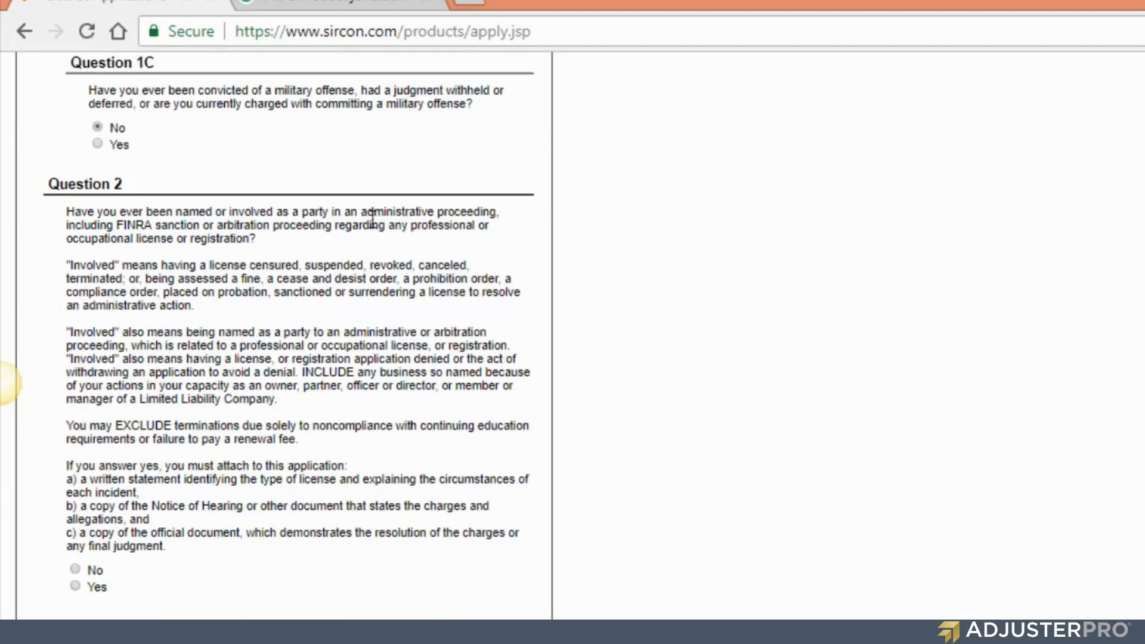
click(75, 569)
scroll(215, 406, down, 1)
scroll(214, 406, down, 3)
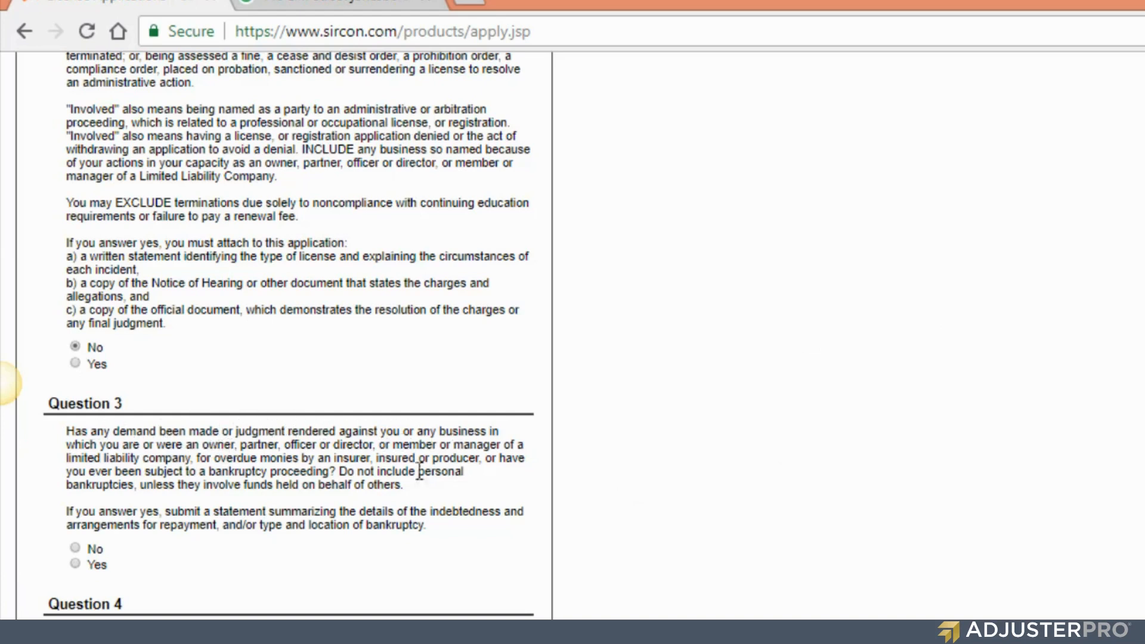
click(75, 549)
scroll(206, 549, down, 7)
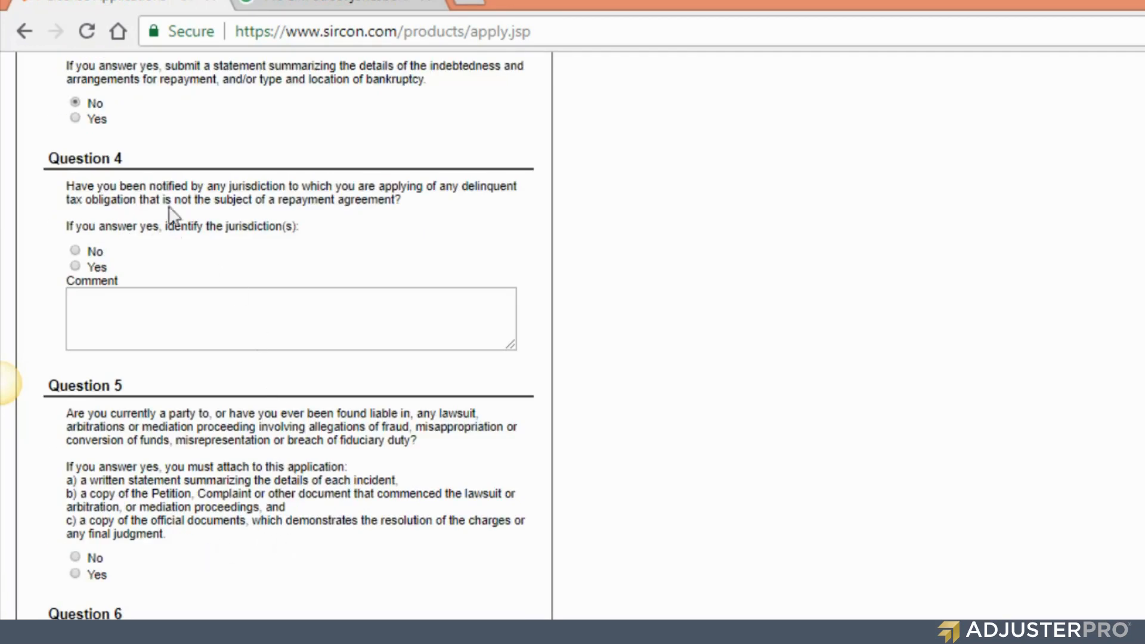
click(75, 249)
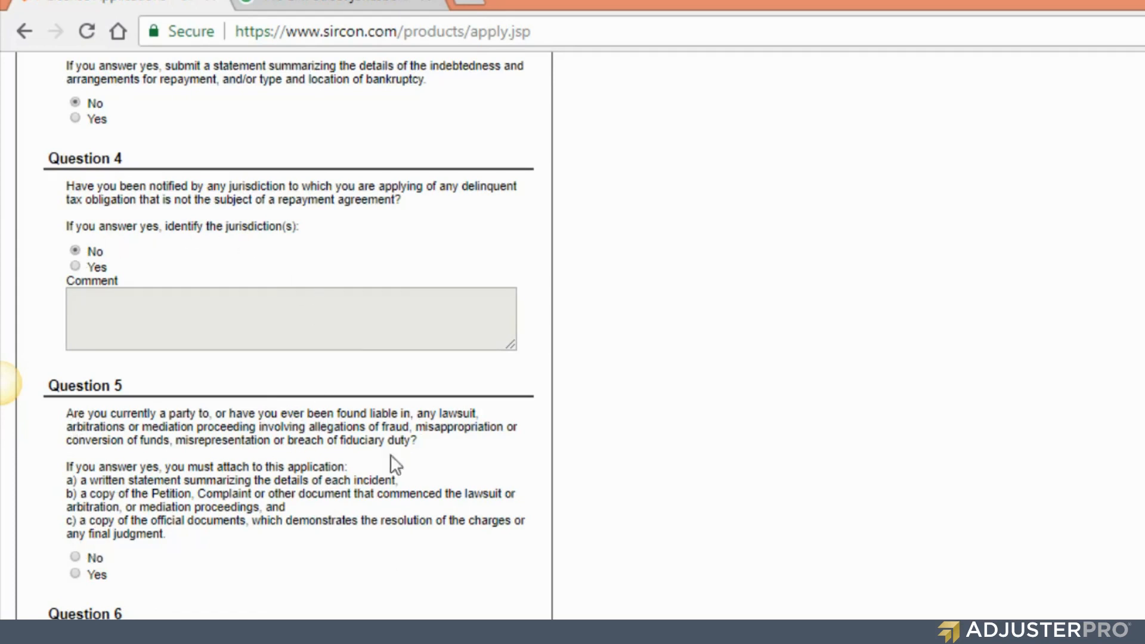
click(74, 557)
- Answer No to background Questions 6 and 7
scroll(156, 519, down, 3)
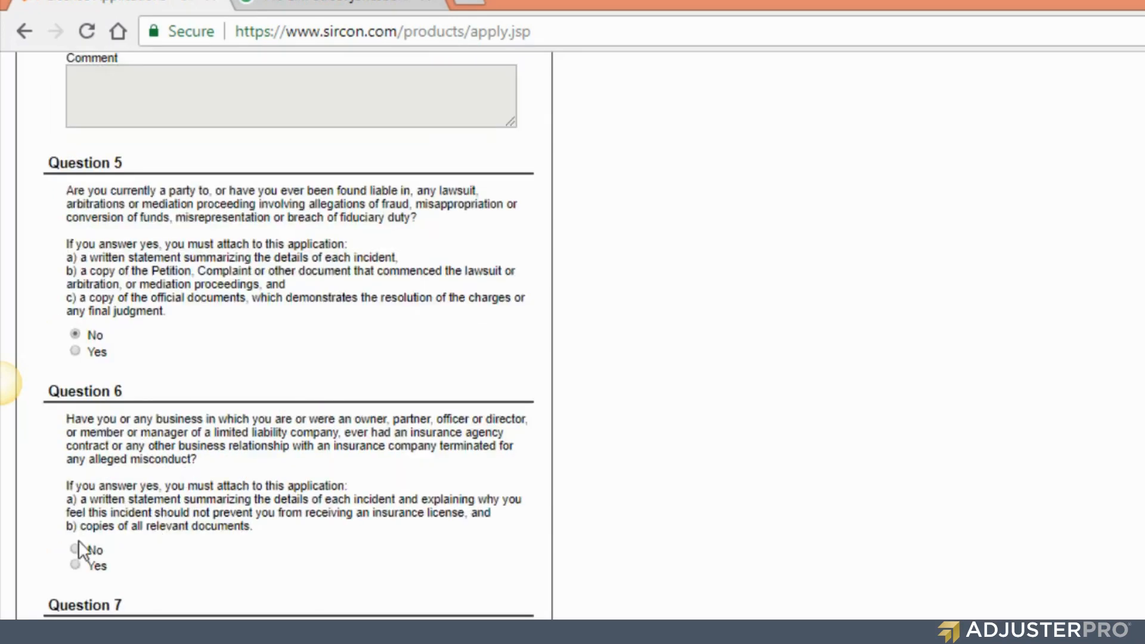
click(75, 549)
scroll(235, 474, down, 3)
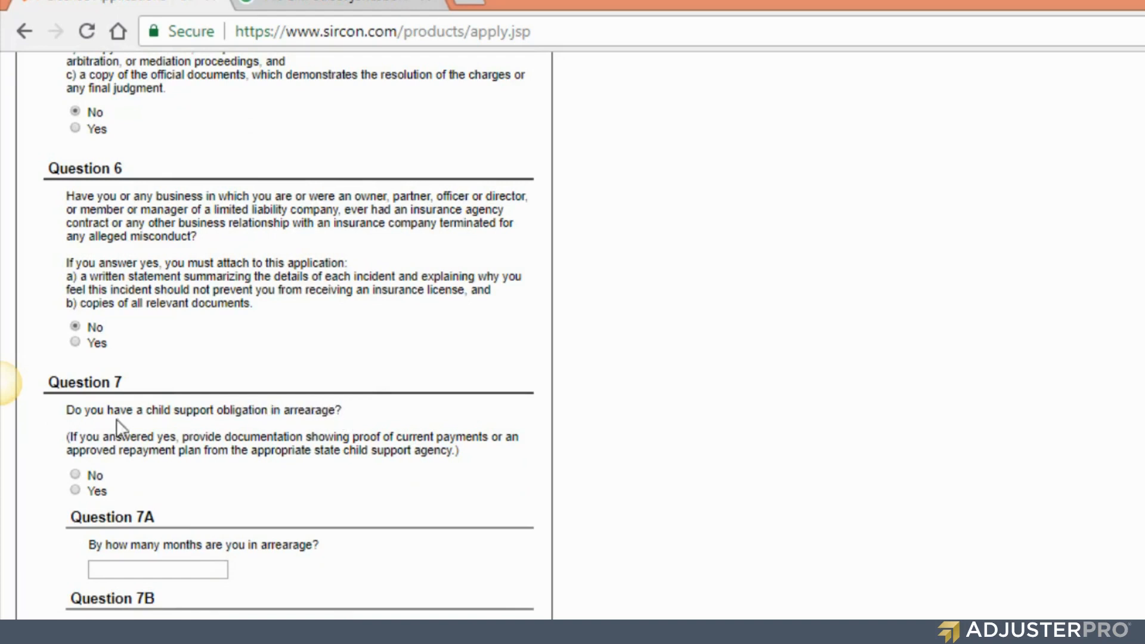
triple_click(71, 413)
click(74, 475)
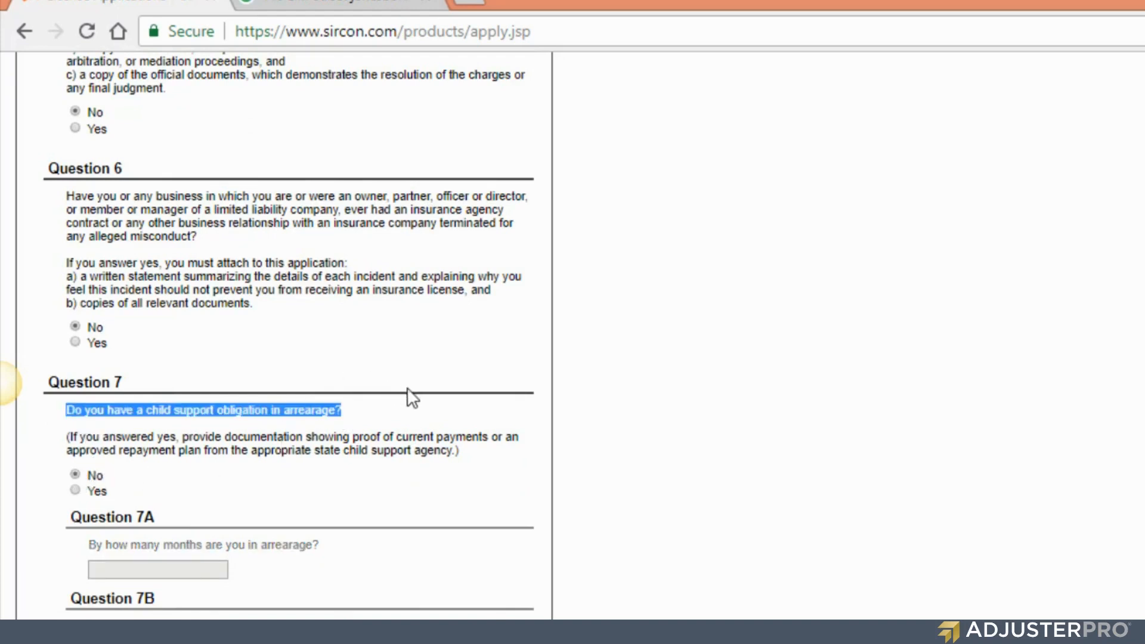
- Confirm No for Question 7, leave Question 8 as Not Applicable, and submit the background answers
scroll(406, 388, down, 2)
scroll(403, 388, down, 2)
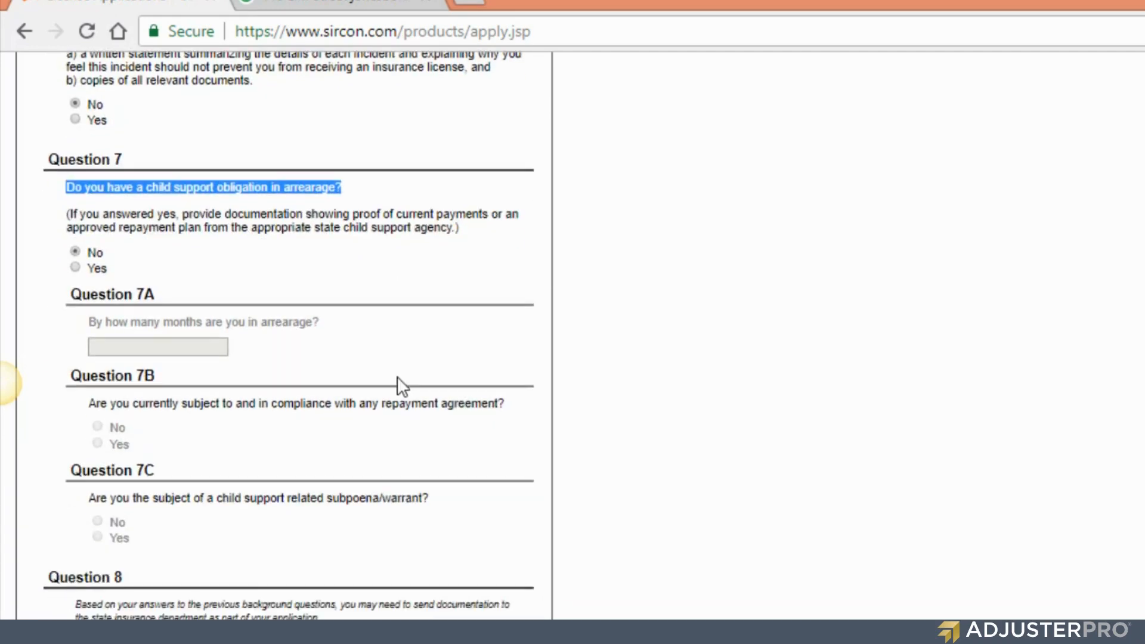
click(368, 208)
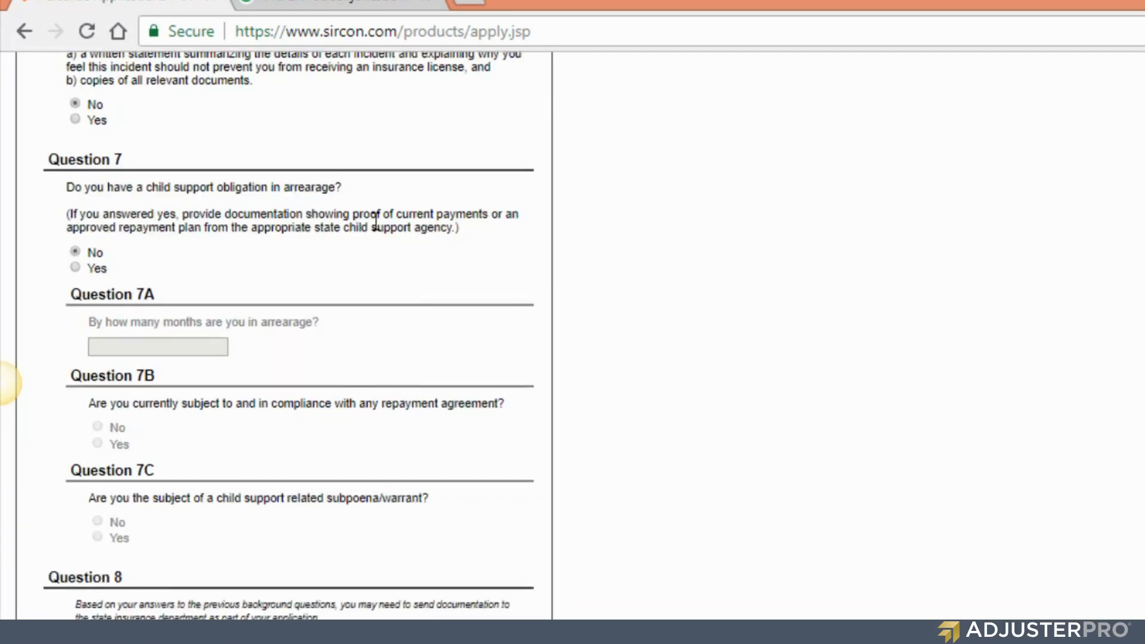
drag(62, 187, 316, 203)
click(75, 252)
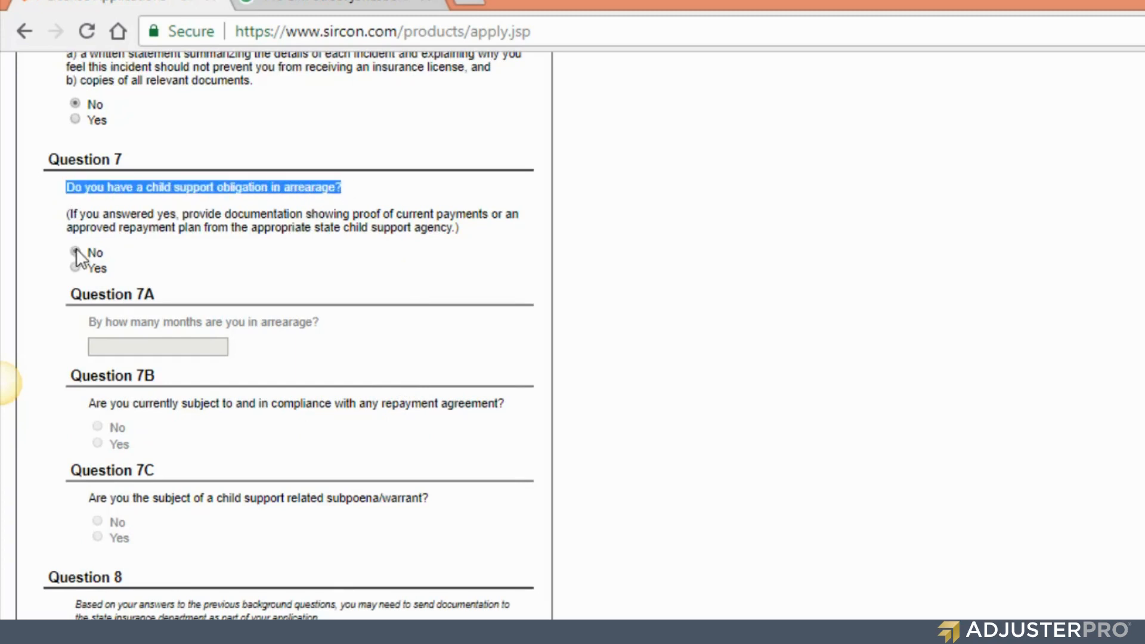
click(246, 256)
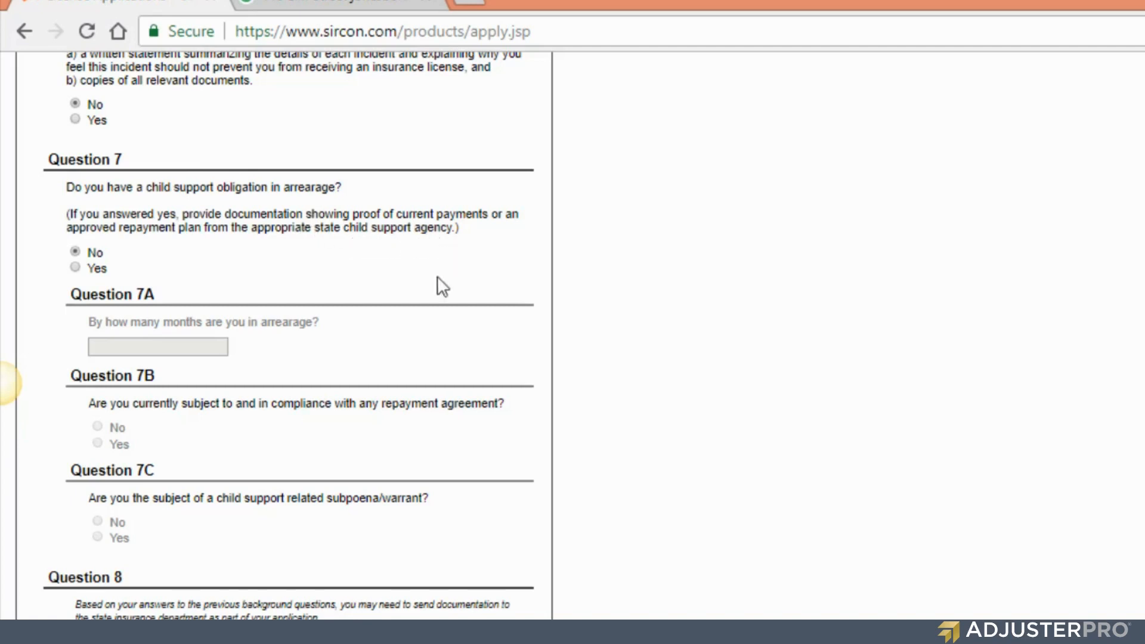
scroll(277, 423, down, 3)
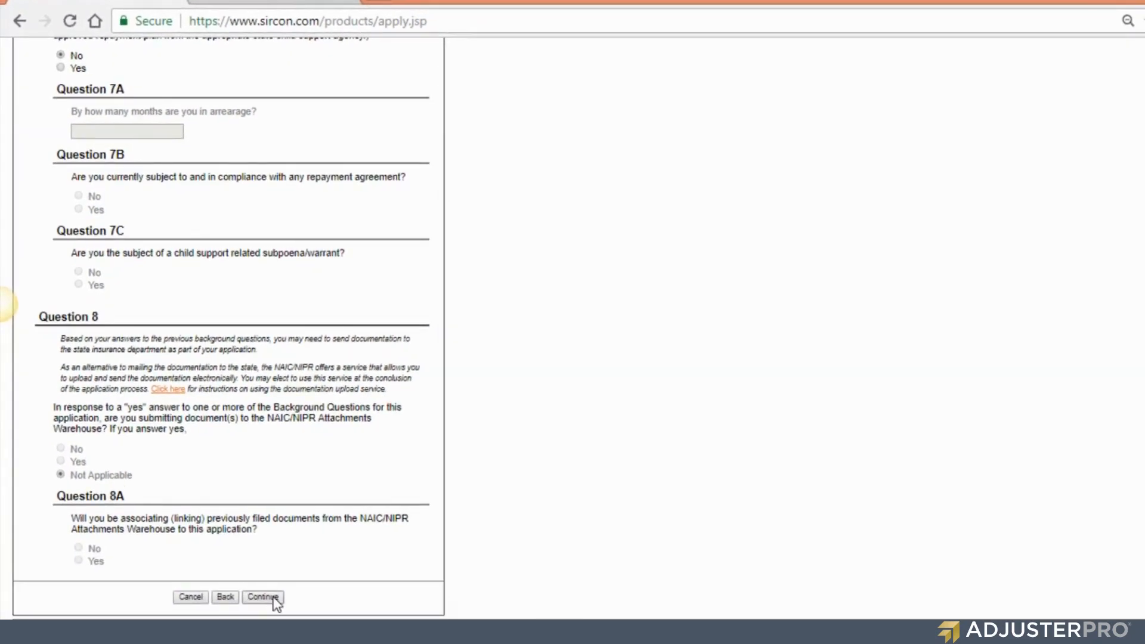
click(275, 598)
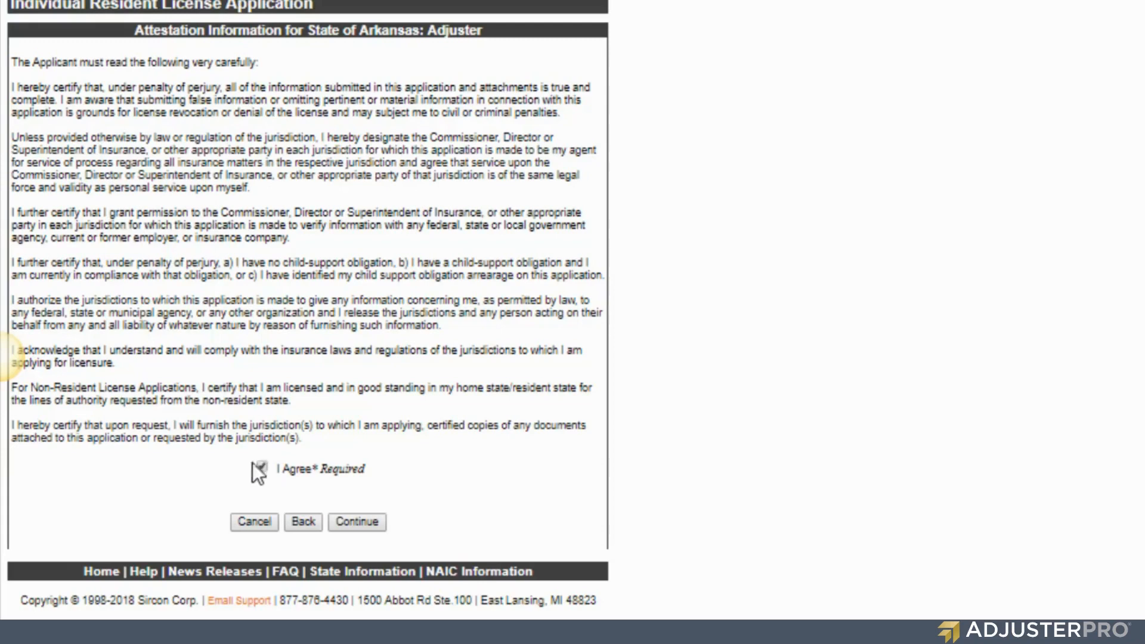
- Agree to the Arkansas adjuster attestation and continue to the $67.24 fee summary
click(357, 522)
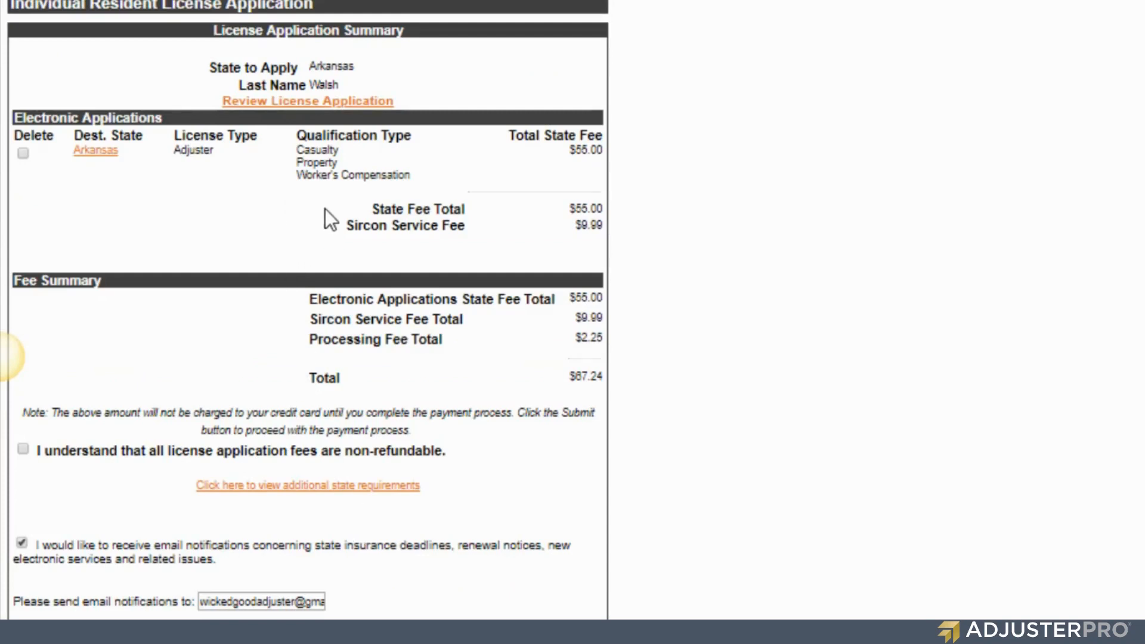
- Review the Adjuster license and state fee rows, then acknowledge the fees are non-refundable
drag(177, 146, 215, 151)
click(105, 158)
drag(344, 225, 479, 224)
drag(552, 205, 604, 198)
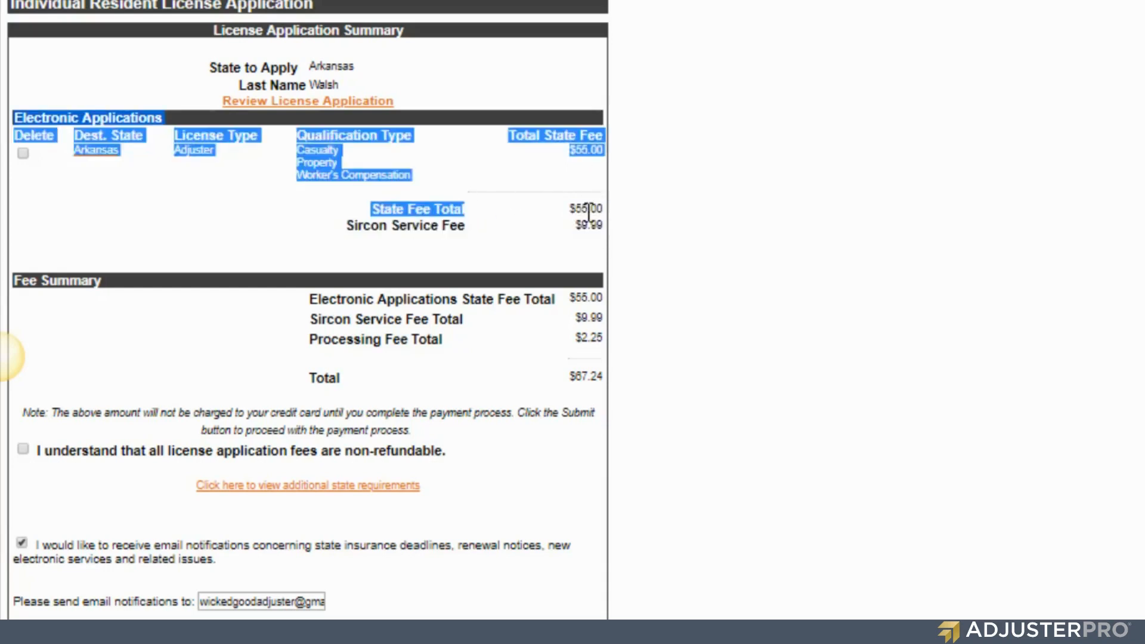
click(589, 210)
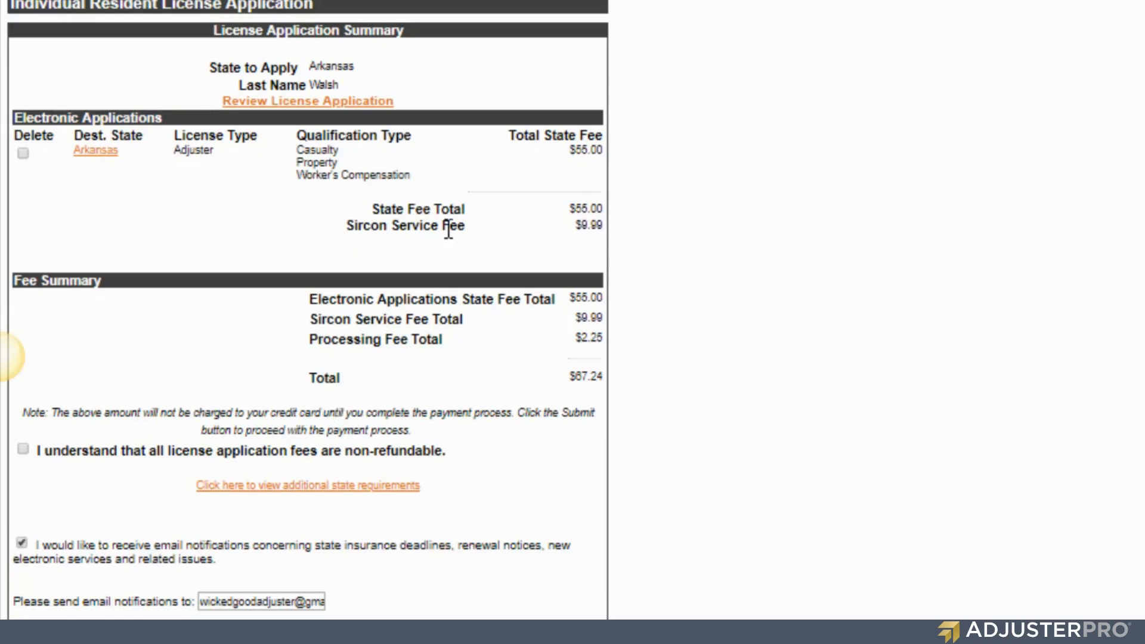
drag(304, 341, 450, 336)
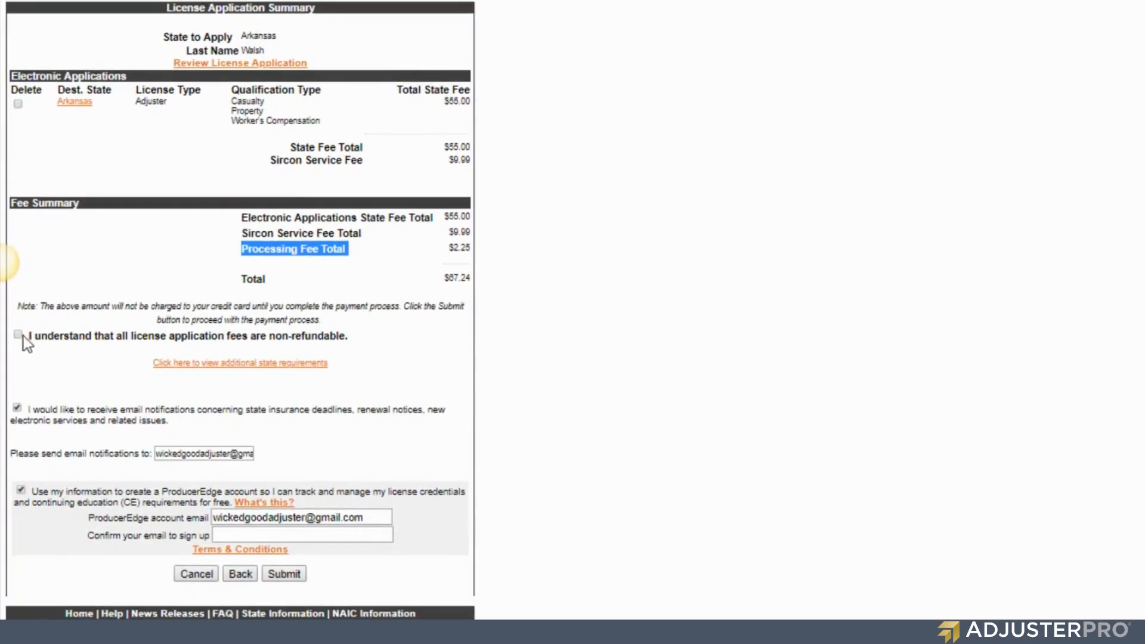
click(18, 335)
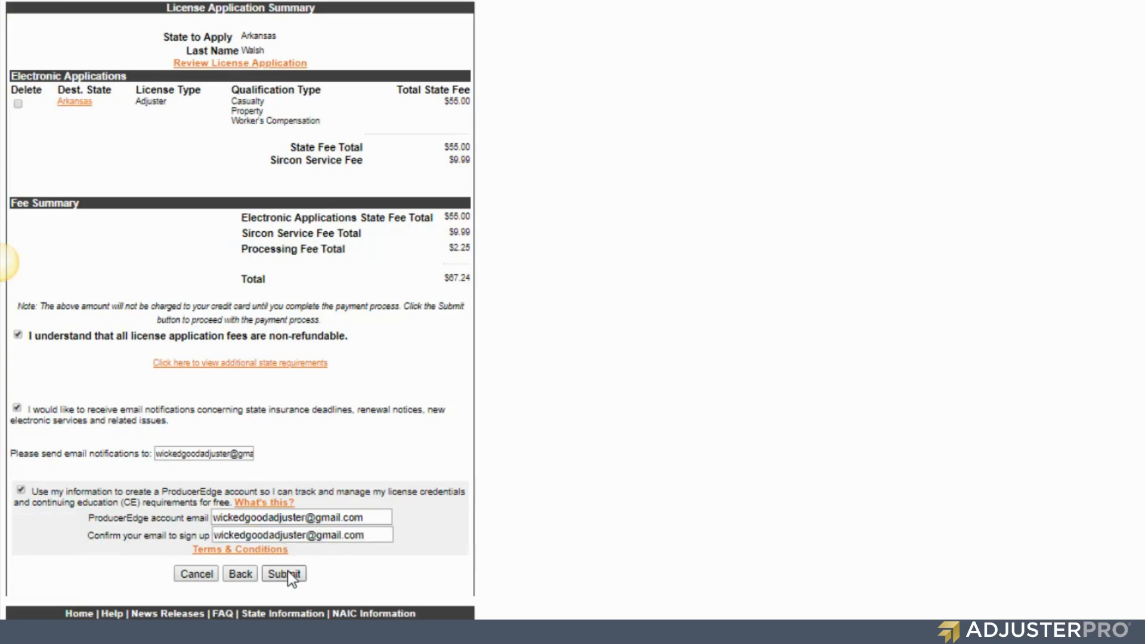
- Submit the summary and scroll the $67.24 payment form down to the footer support phone number
click(287, 574)
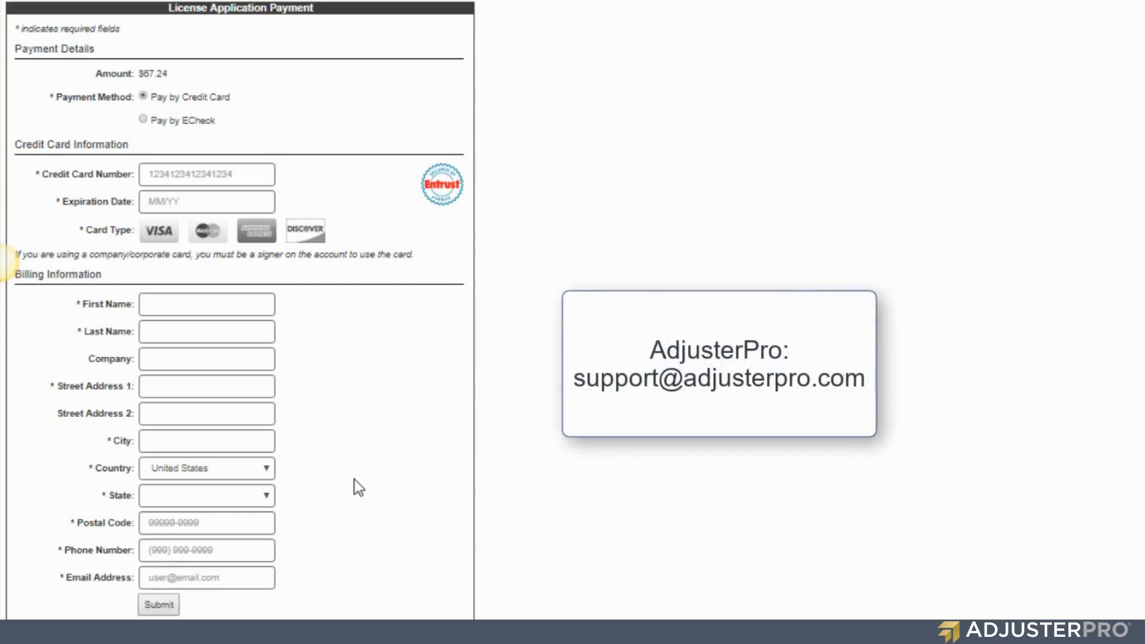
scroll(354, 479, down, 8)
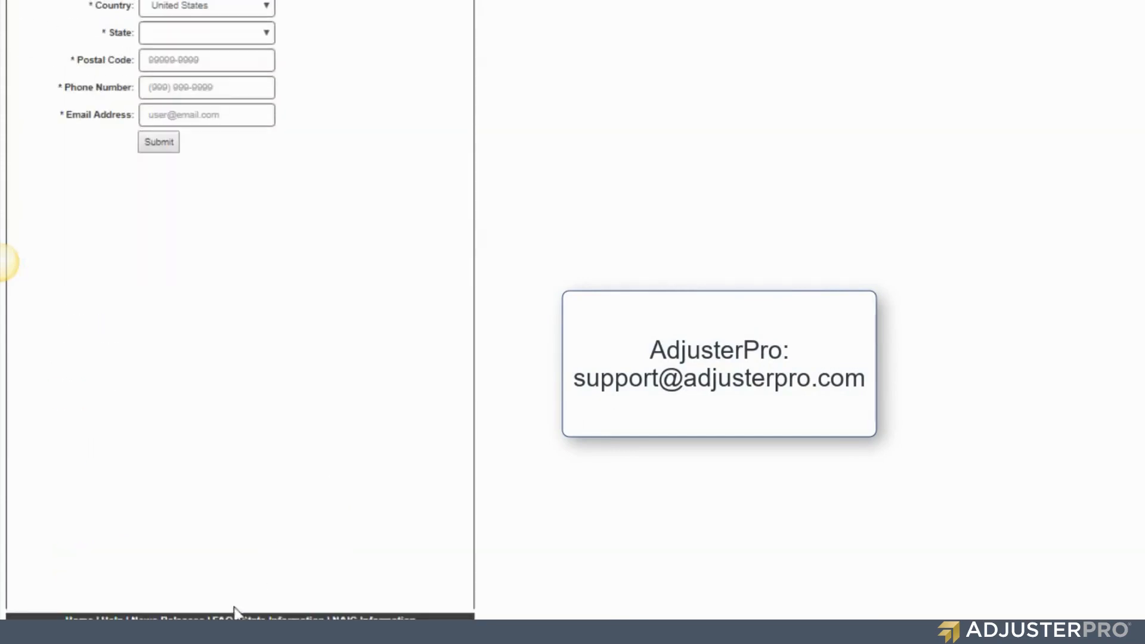
drag(227, 642, 285, 637)
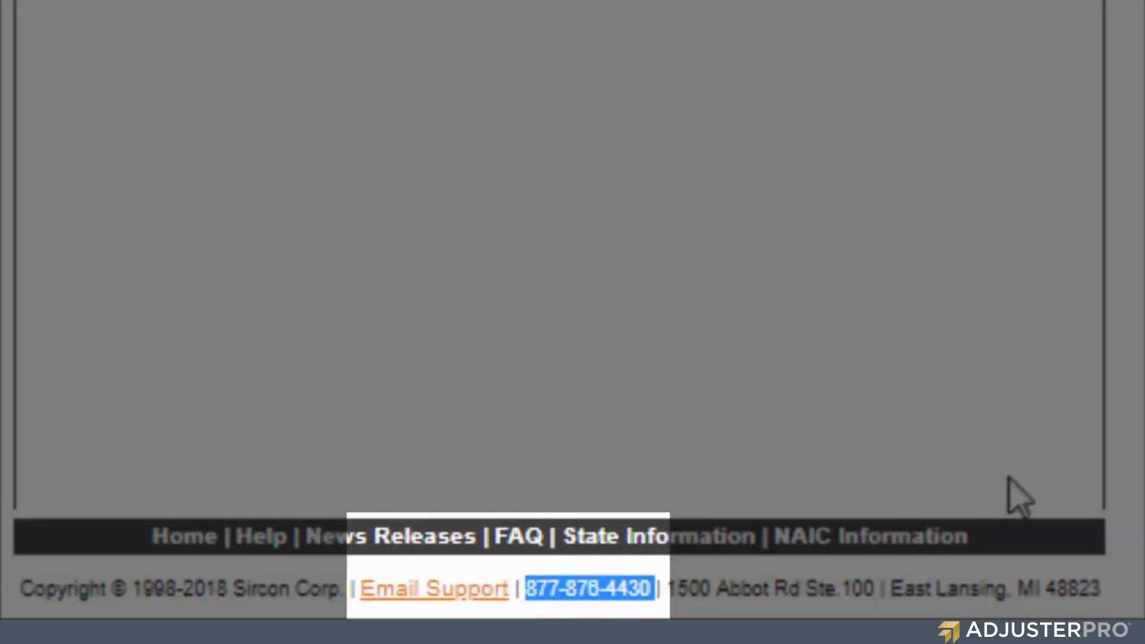